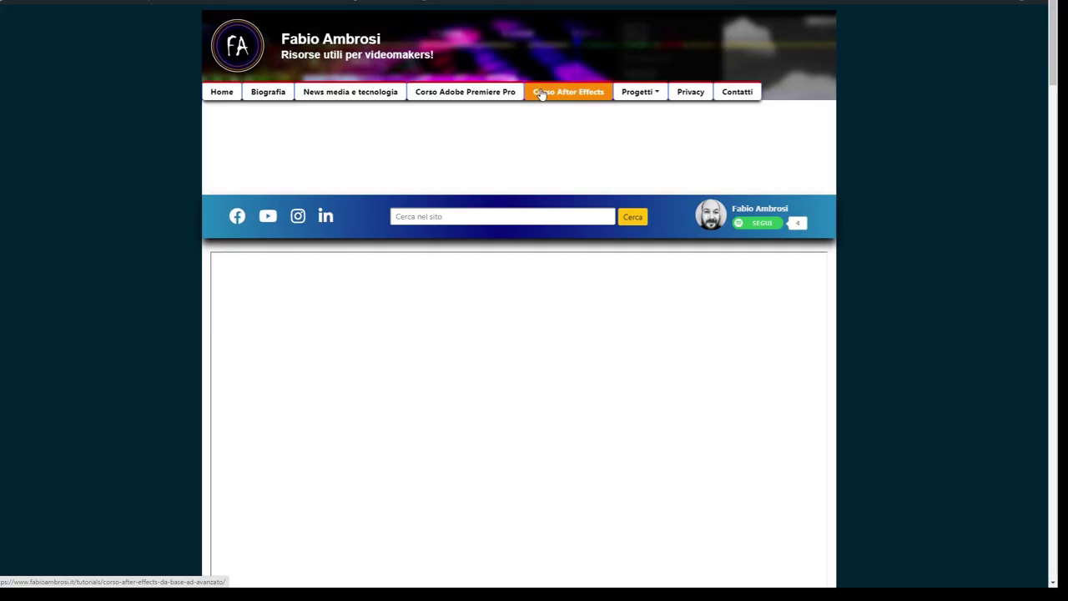
Scroll through the Corso After Effects lesson list on fabioambrosi.it
scroll(187, 197, "down", 3)
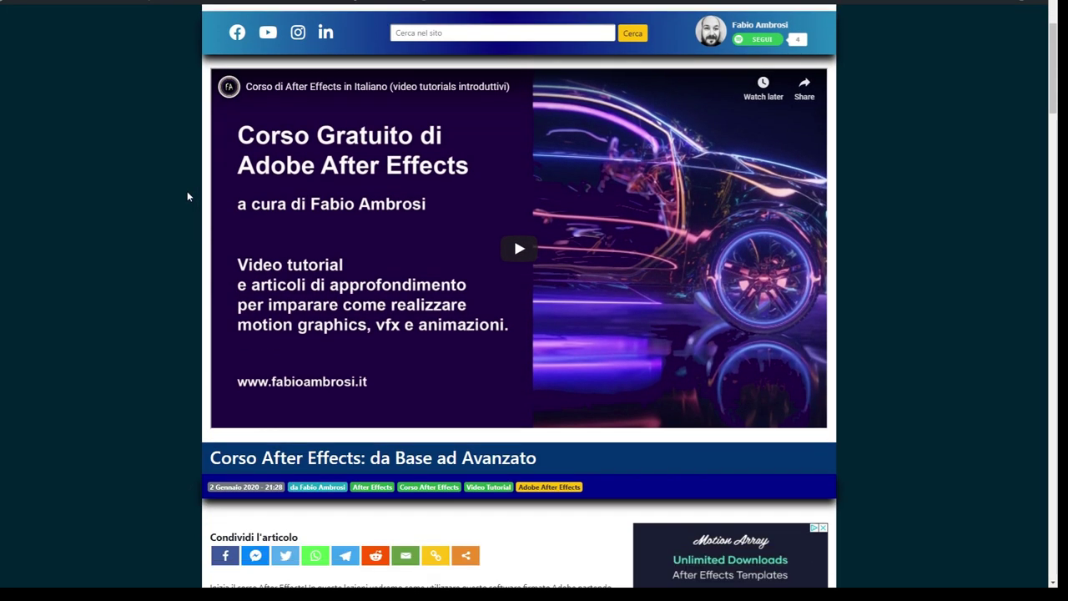
scroll(187, 197, "down", 2)
scroll(187, 197, "down", 4)
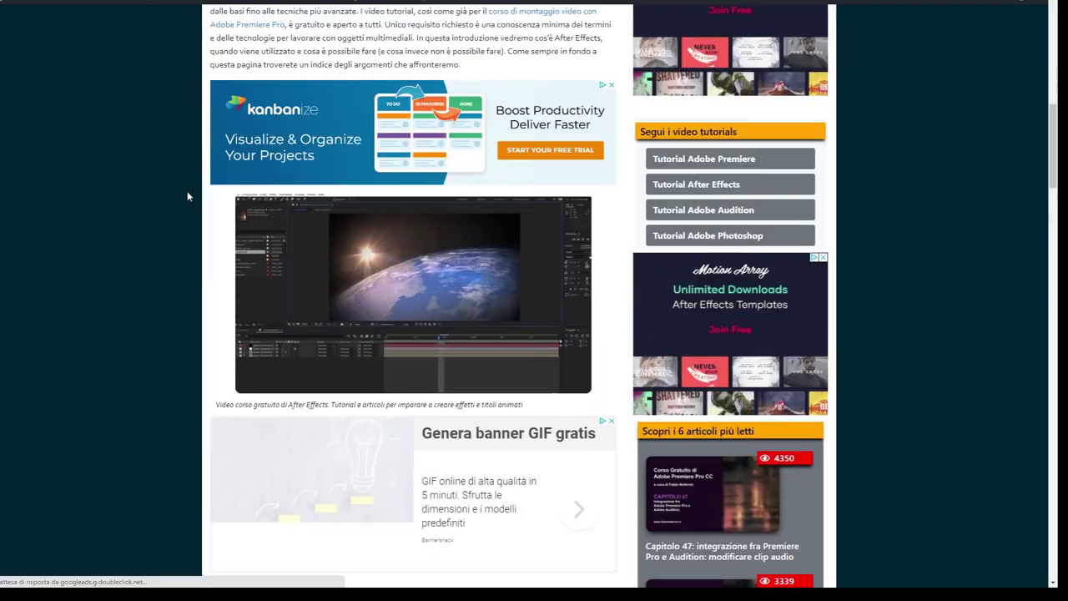
scroll(187, 197, "down", 4)
scroll(187, 197, "down", 5)
scroll(187, 197, "down", 6)
scroll(187, 196, "down", 4)
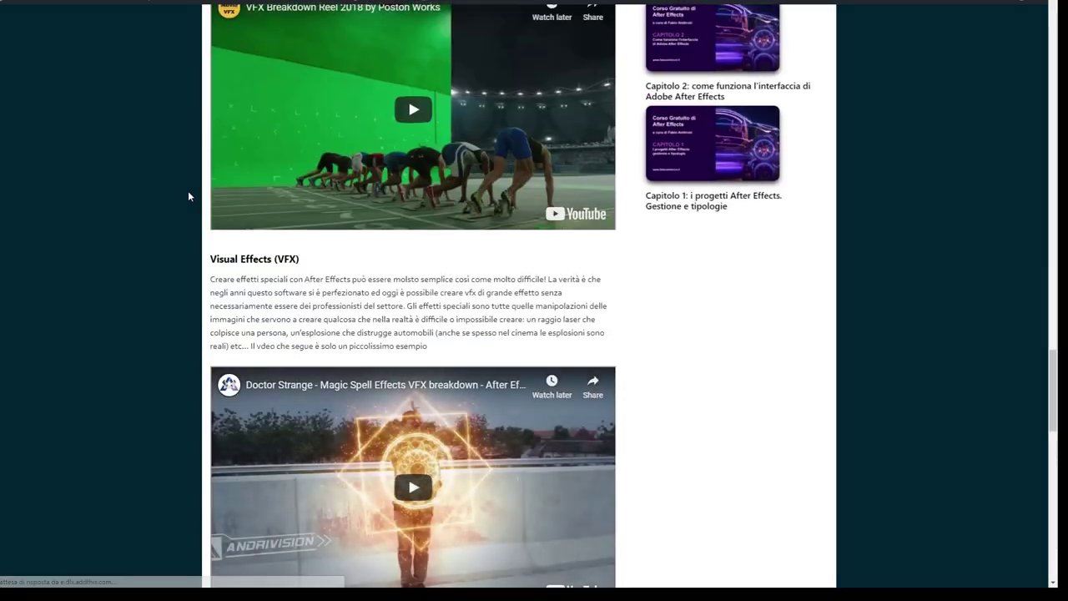
scroll(188, 196, "down", 6)
scroll(188, 196, "down", 3)
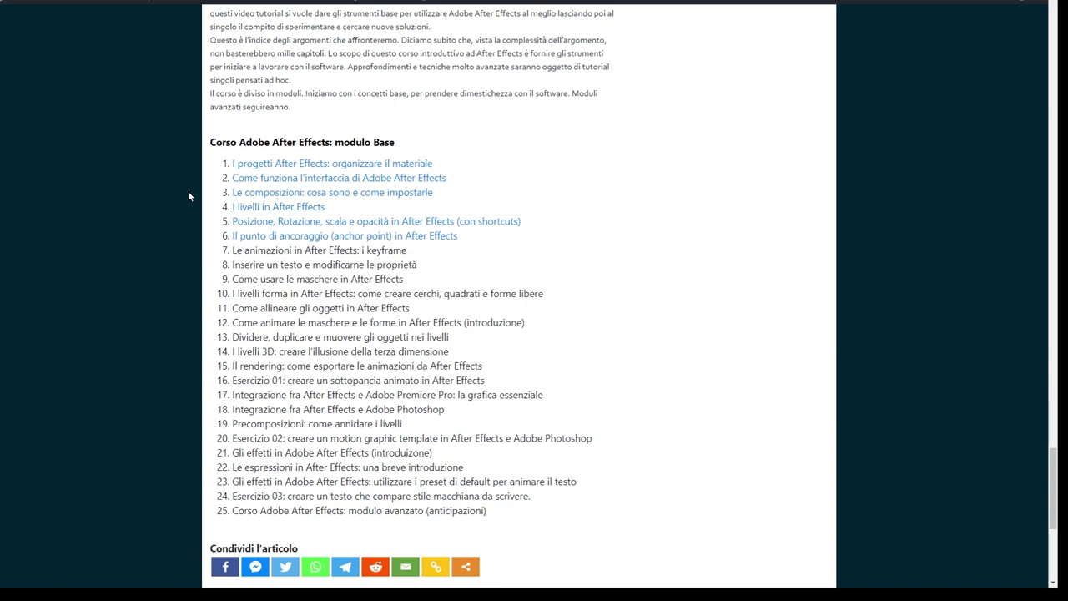
Go back to Corso Premiere Pro and highlight its numbered lesson list
key("alt+Left")
scroll(154, 145, "down", 3)
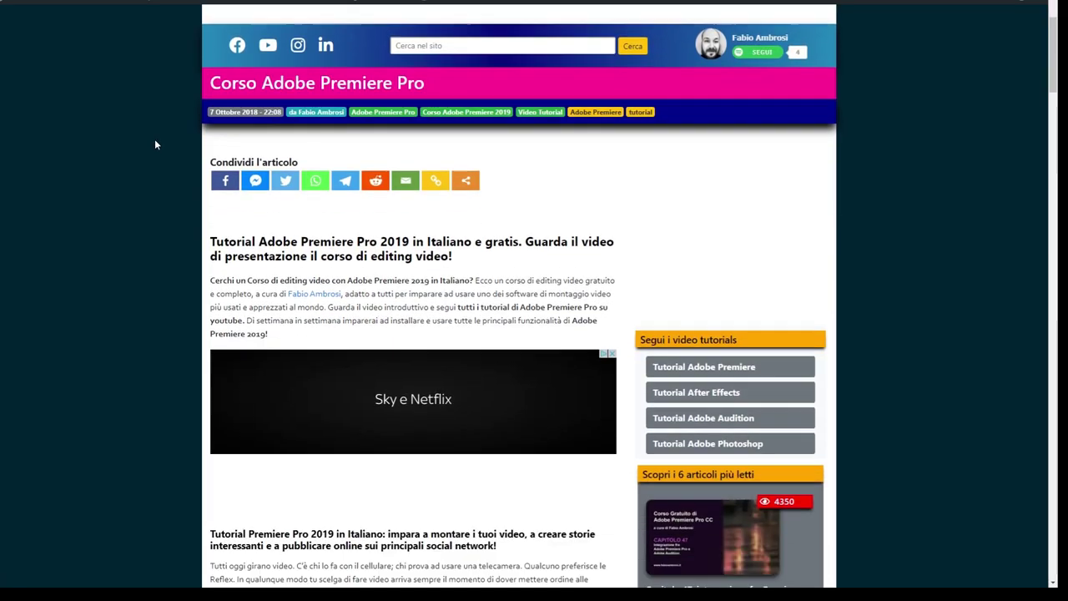
scroll(155, 144, "down", 4)
scroll(155, 144, "down", 5)
scroll(155, 144, "down", 5)
scroll(154, 144, "down", 5)
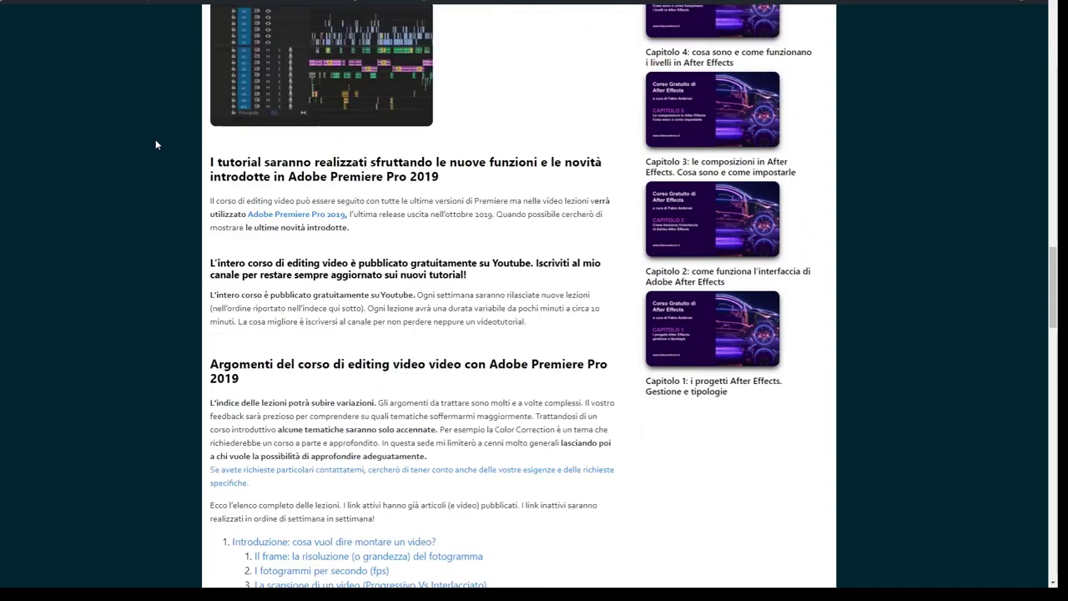
scroll(155, 142, "down", 4)
scroll(155, 142, "down", 1)
mouse_move(231, 76)
left_mouse_down()
mouse_move(301, 245)
mouse_move(455, 347)
mouse_move(636, 372)
left_mouse_up()
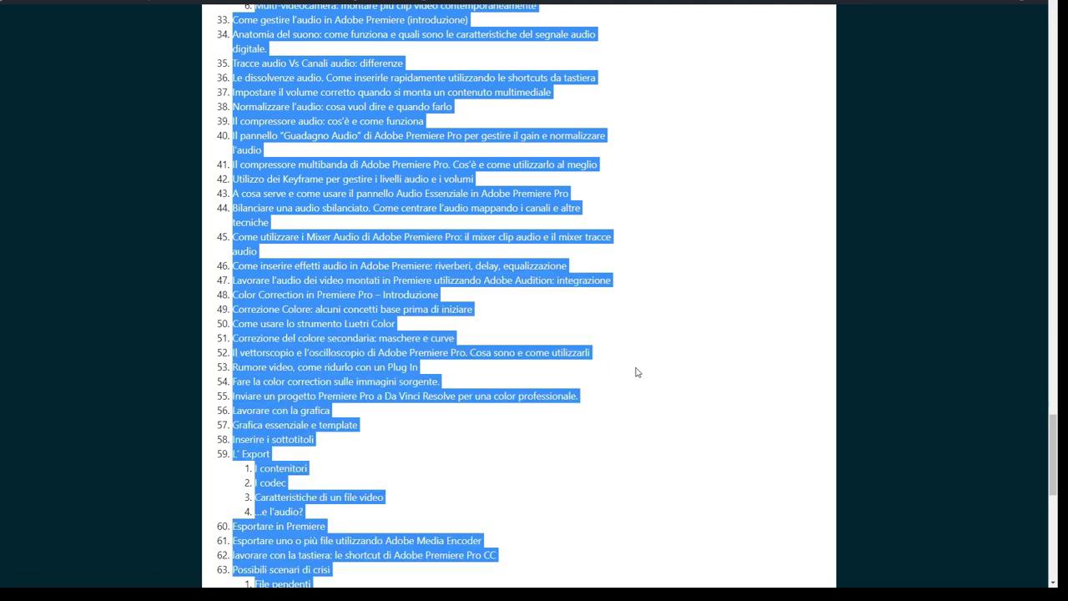
left_click(636, 373)
Show the YouTube channel's uploads, newest '#65ter - Color Correction' first
scroll(634, 350, "up", 15)
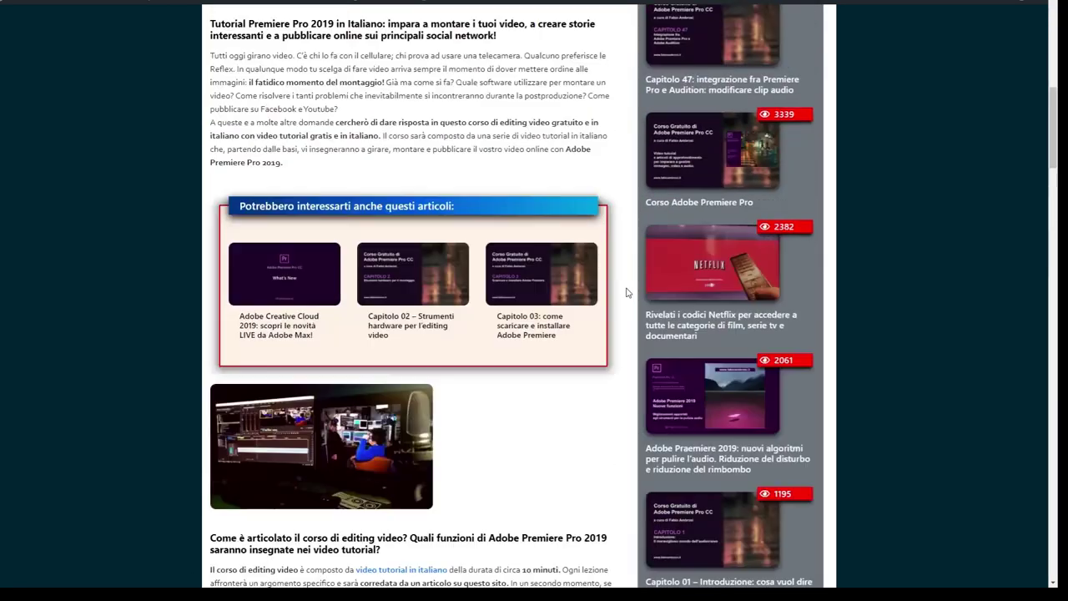
scroll(629, 292, "up", 10)
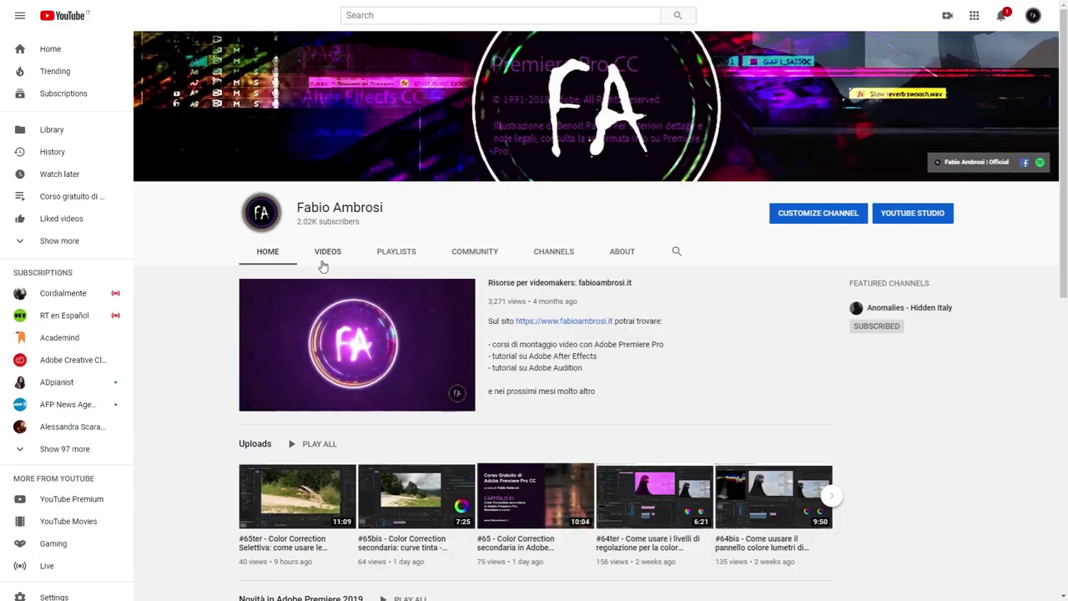
left_click(323, 262)
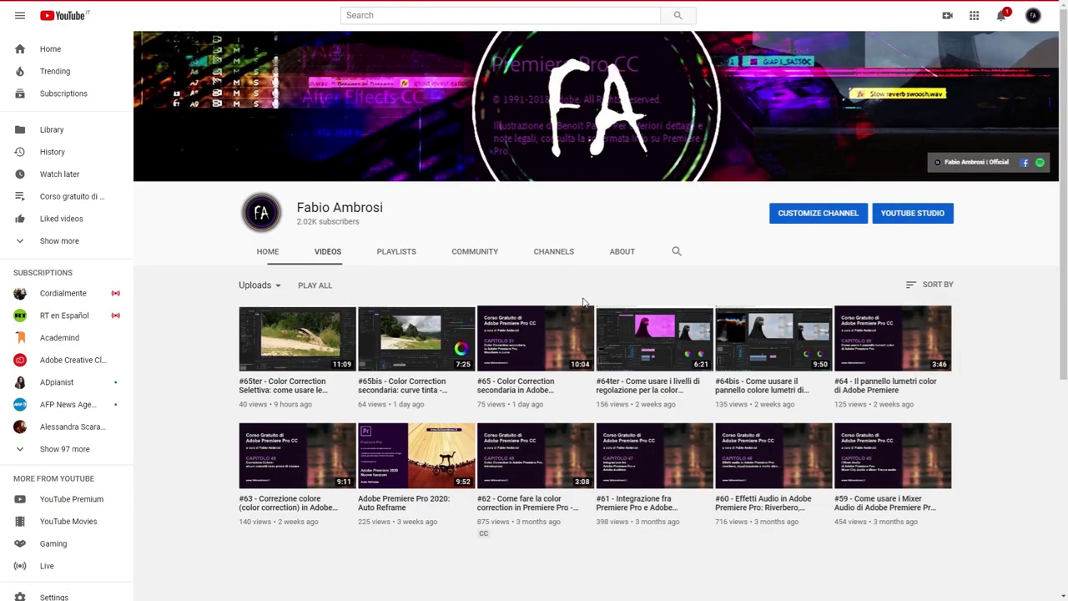
scroll(583, 302, "down", 4)
scroll(584, 309, "up", 2)
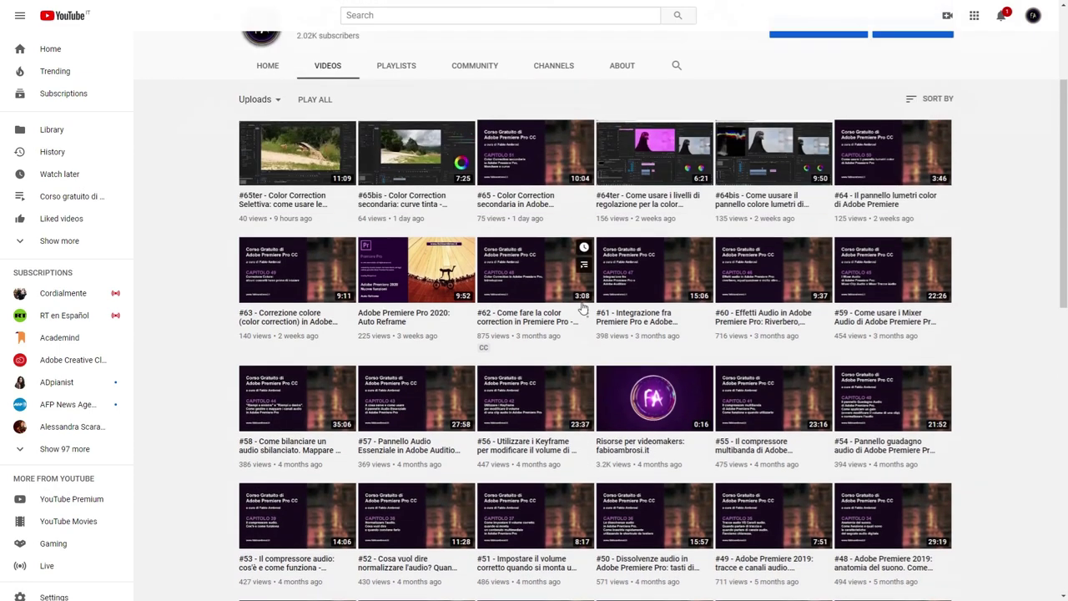
scroll(584, 309, "up", 3)
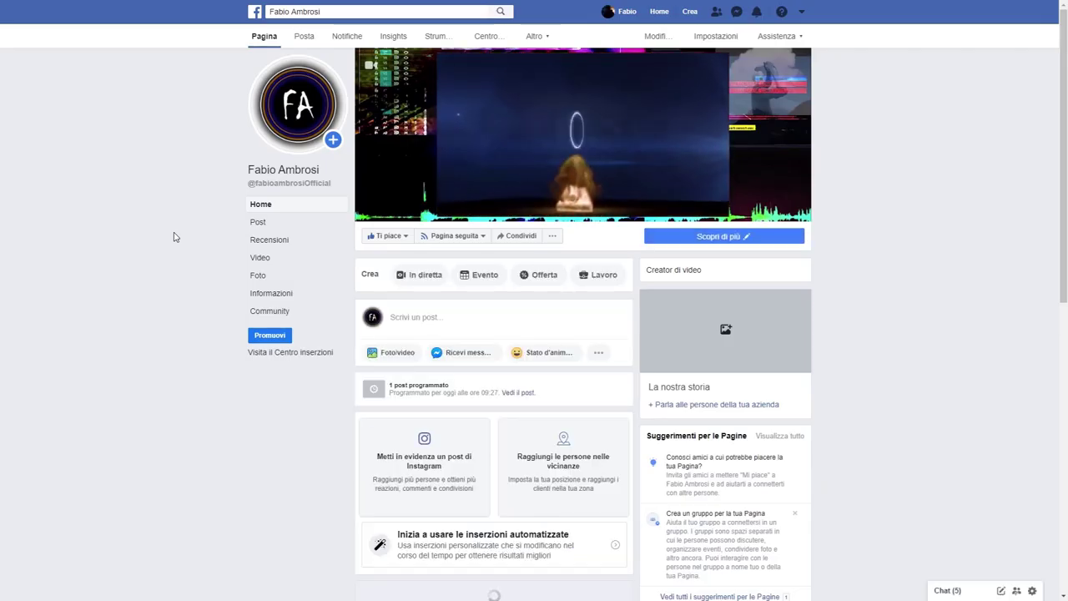
Scroll down through the posts on the author's Facebook page feed
mouse_move(648, 215)
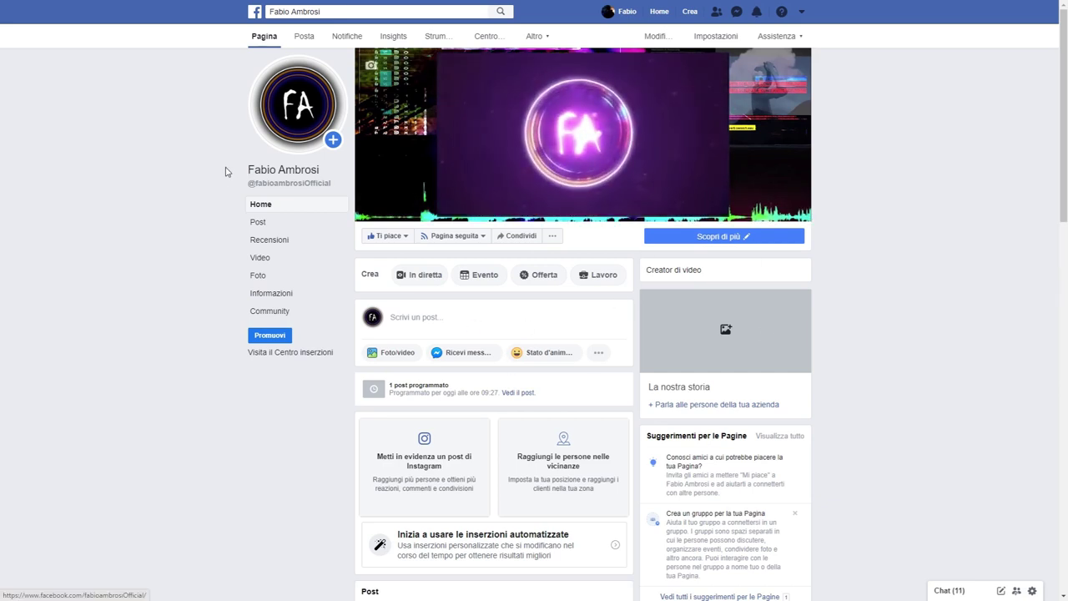
scroll(223, 181, "down", 3)
scroll(222, 182, "down", 5)
scroll(222, 183, "down", 4)
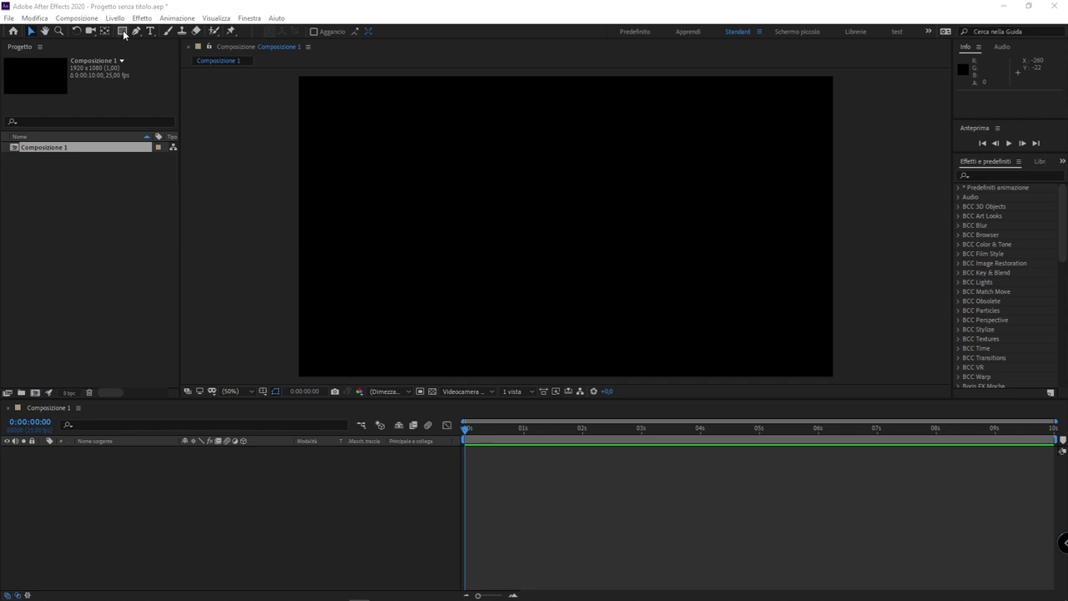
Pick Strumento Rettangolo from the shape tool menu, keeping blue fill and orange stroke
mouse_move(124, 34)
left_mouse_down()
mouse_move(211, 81)
mouse_move(231, 32)
mouse_move(242, 62)
left_mouse_up()
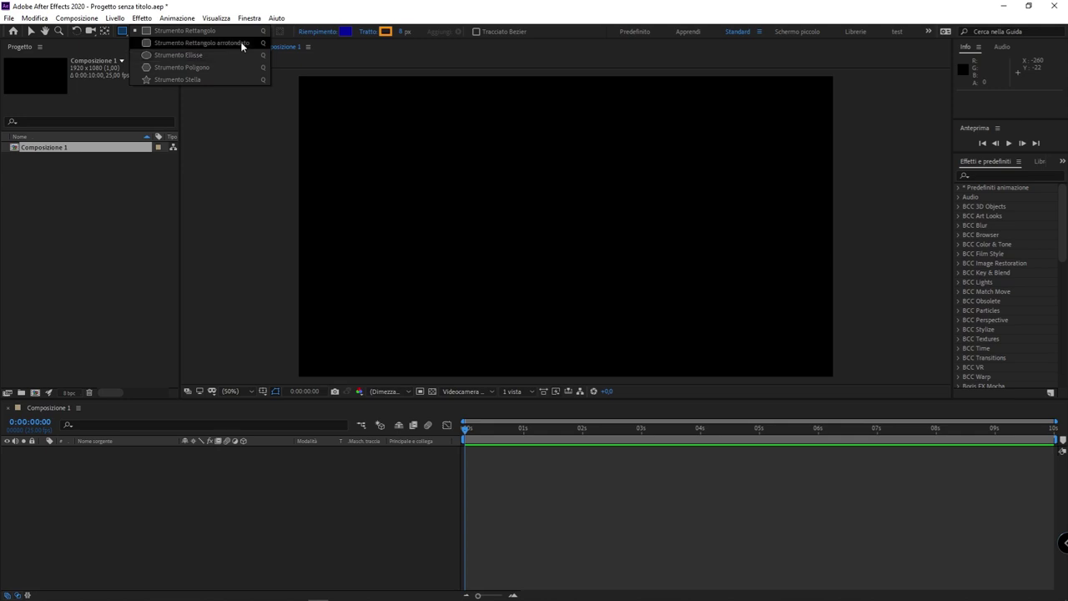
left_click(197, 43)
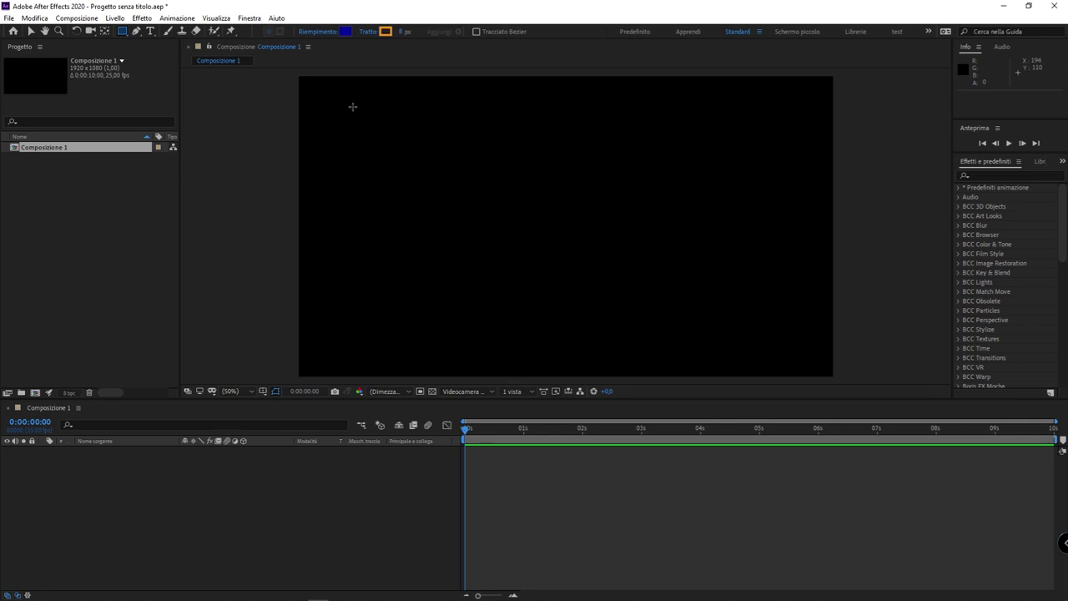
Draw a Shift-constrained square near the top-left and a wider rectangle beside it
mouse_move(353, 106)
left_mouse_down()
mouse_move(393, 160)
mouse_move(745, 342)
mouse_move(547, 177)
mouse_move(794, 293)
mouse_move(552, 222)
mouse_move(517, 282)
left_mouse_up()
left_click_drag(517, 186, 559, 218)
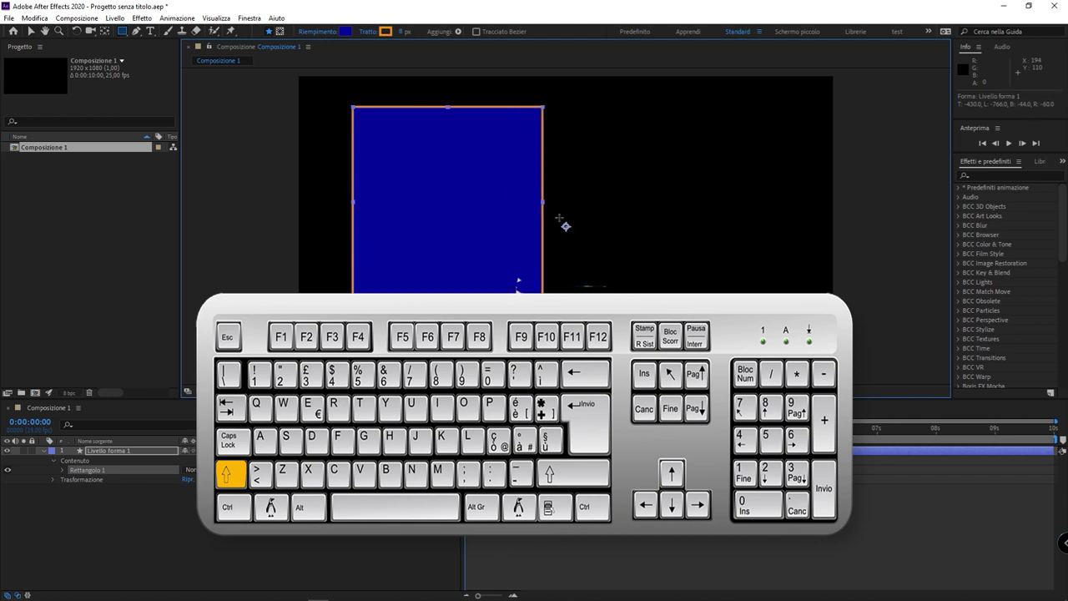
mouse_move(559, 218)
left_mouse_down()
mouse_move(600, 224)
mouse_move(475, 183)
left_mouse_up()
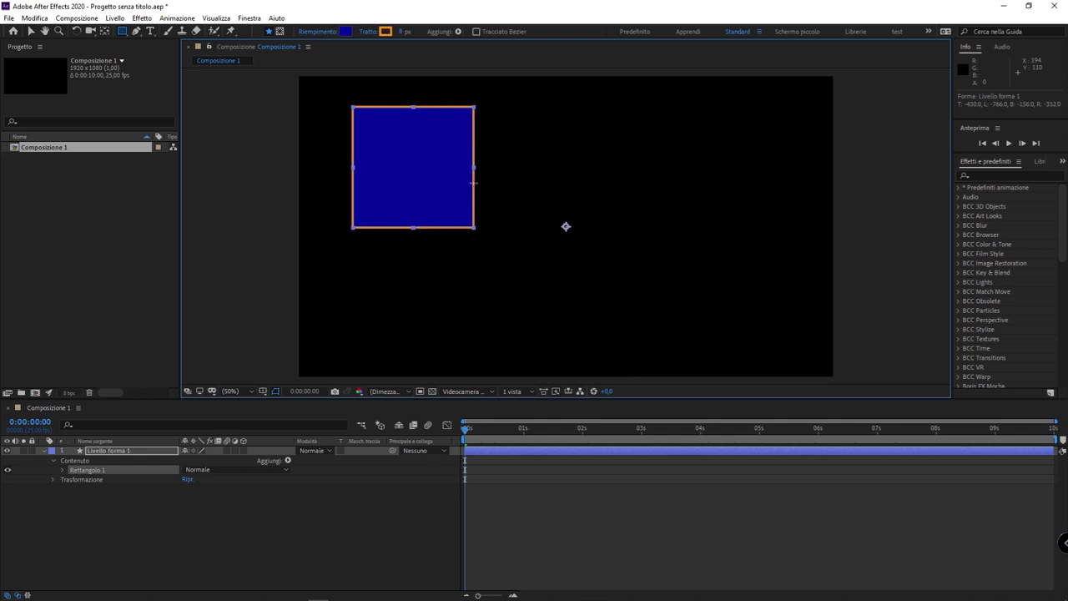
mouse_move(474, 182)
left_mouse_down()
mouse_move(753, 208)
mouse_move(794, 333)
mouse_move(692, 234)
mouse_move(728, 185)
mouse_move(534, 144)
left_mouse_up()
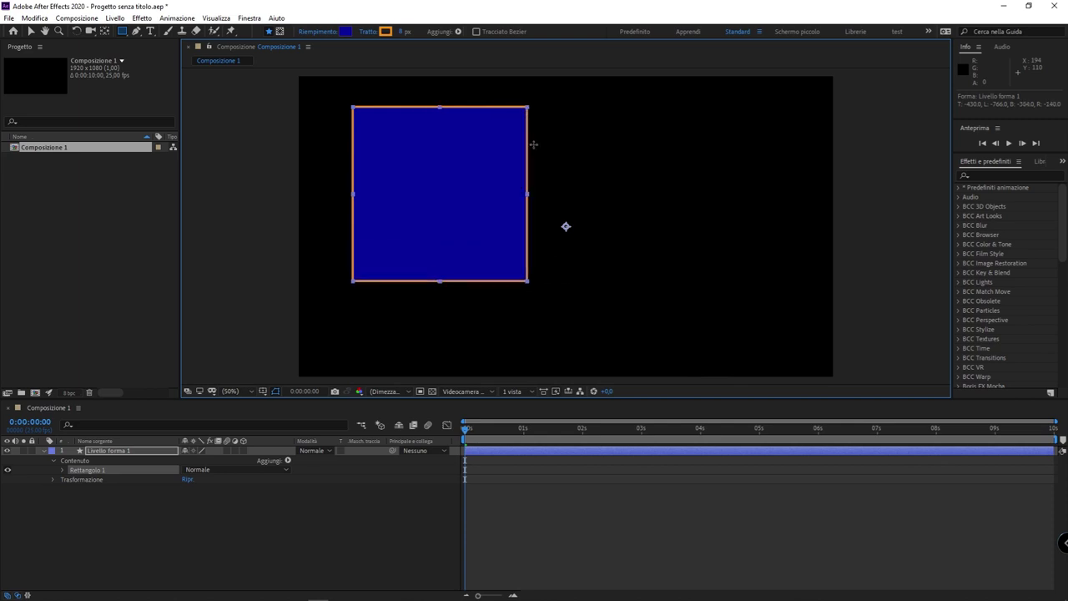
mouse_move(533, 144)
left_mouse_down()
mouse_move(420, 147)
mouse_move(545, 173)
left_mouse_up()
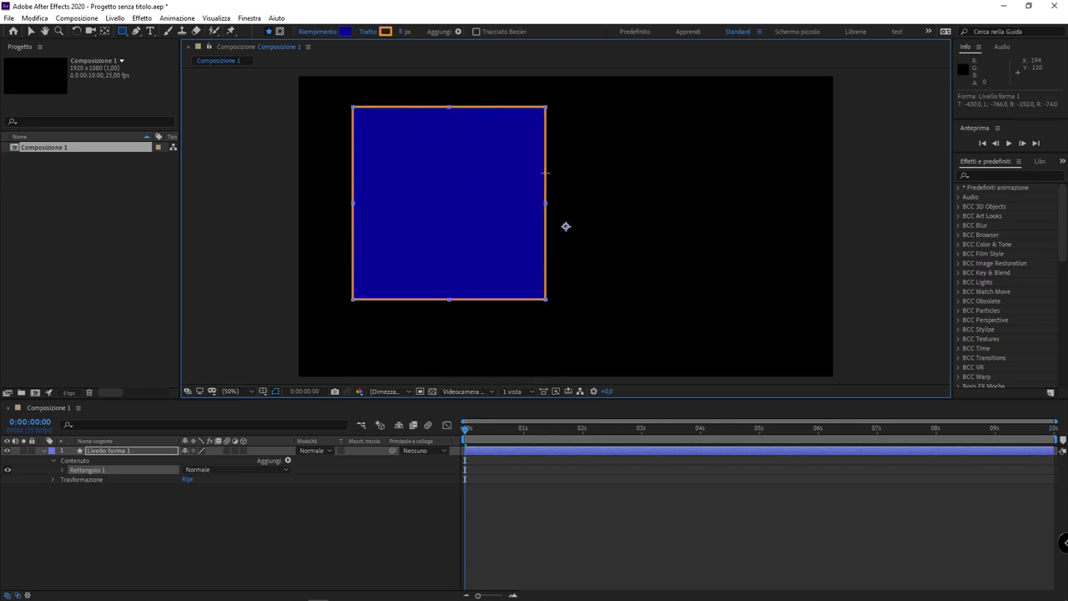
mouse_move(545, 173)
left_mouse_down()
mouse_move(398, 151)
mouse_move(431, 184)
left_mouse_up()
left_click_drag(458, 102, 606, 183)
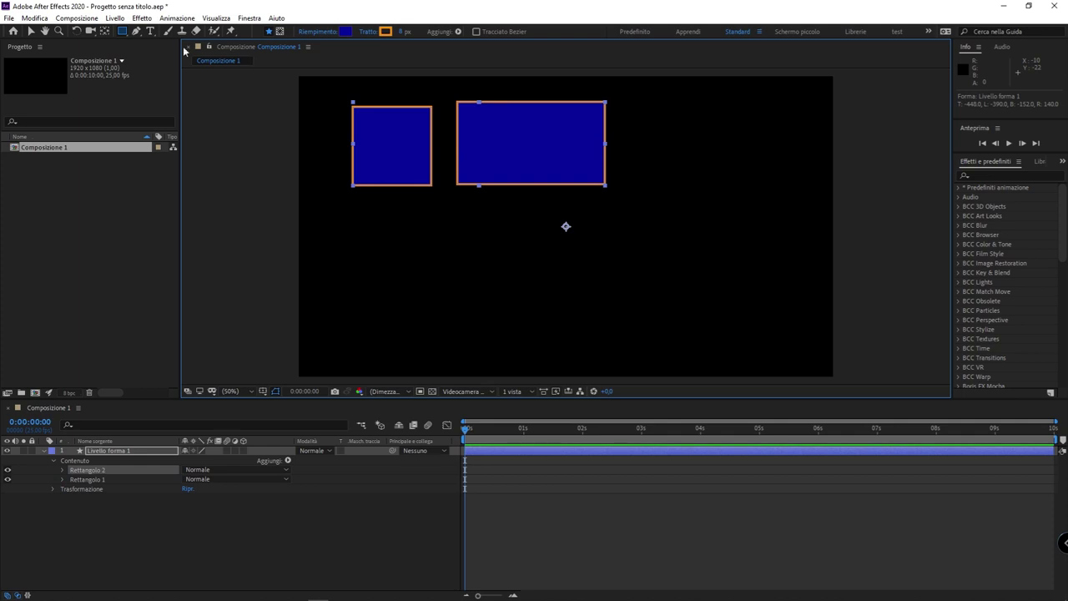
With Strumento Ellisse, draw a circle below the square and a wide ellipse beside it
left_click(122, 36)
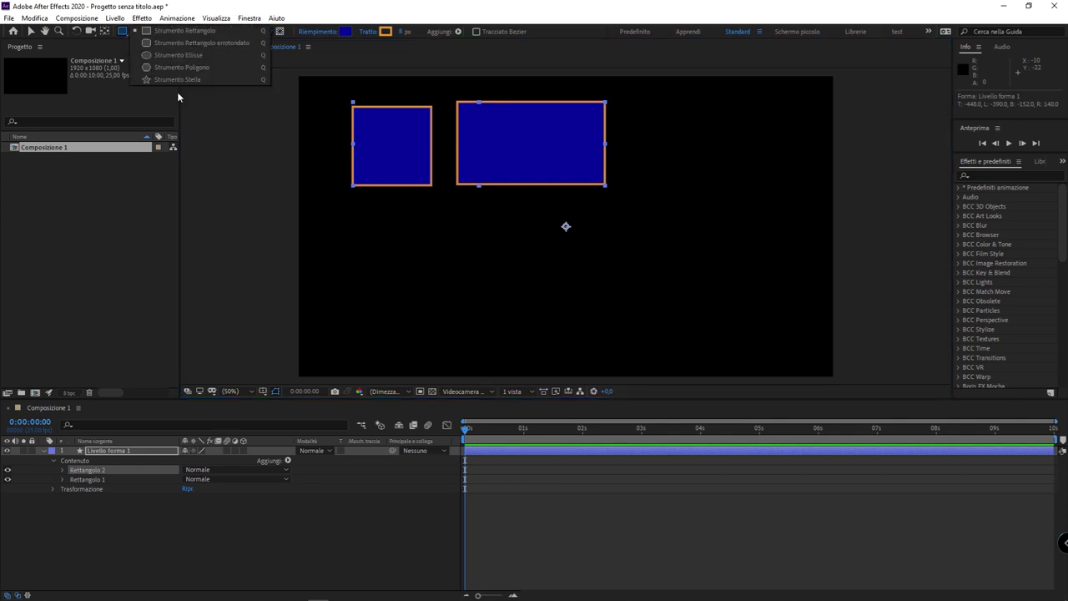
left_click(240, 56)
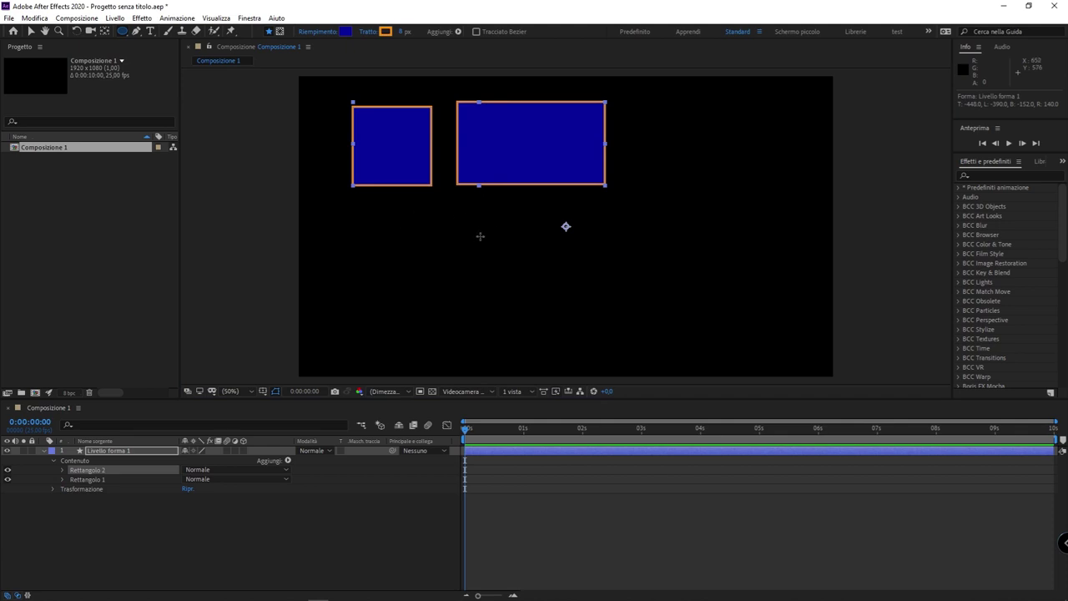
mouse_move(373, 203)
left_mouse_down()
mouse_move(648, 226)
mouse_move(543, 244)
mouse_move(510, 274)
mouse_move(441, 259)
mouse_move(463, 293)
left_mouse_up()
mouse_move(511, 213)
left_mouse_down()
mouse_move(601, 311)
mouse_move(663, 295)
left_mouse_up()
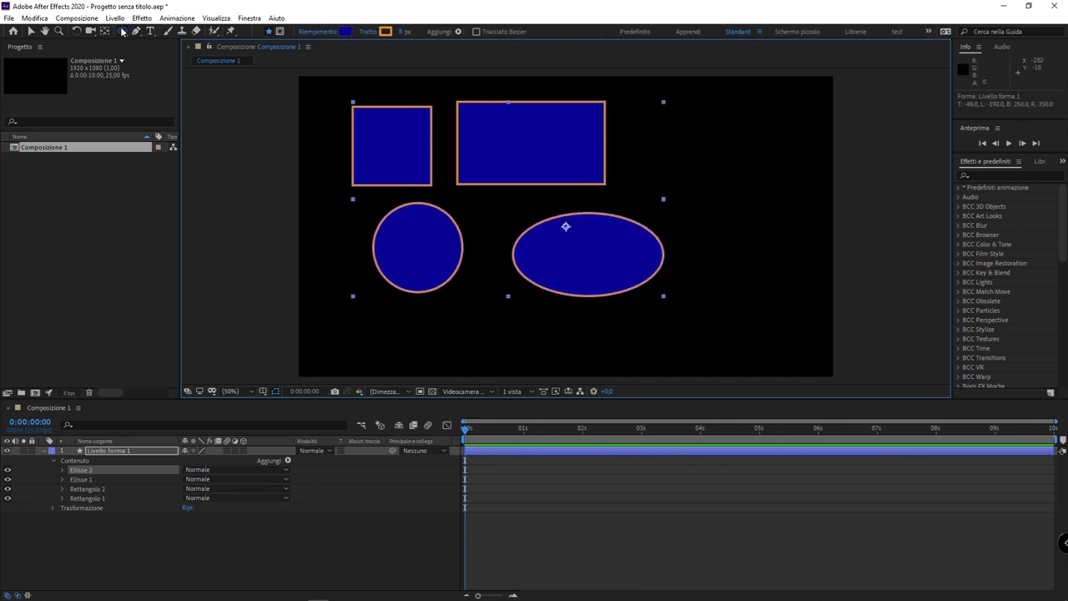
Draw a rounded rectangle at the top right with Rettangolo arrotondato
left_click(123, 30)
left_click(229, 41)
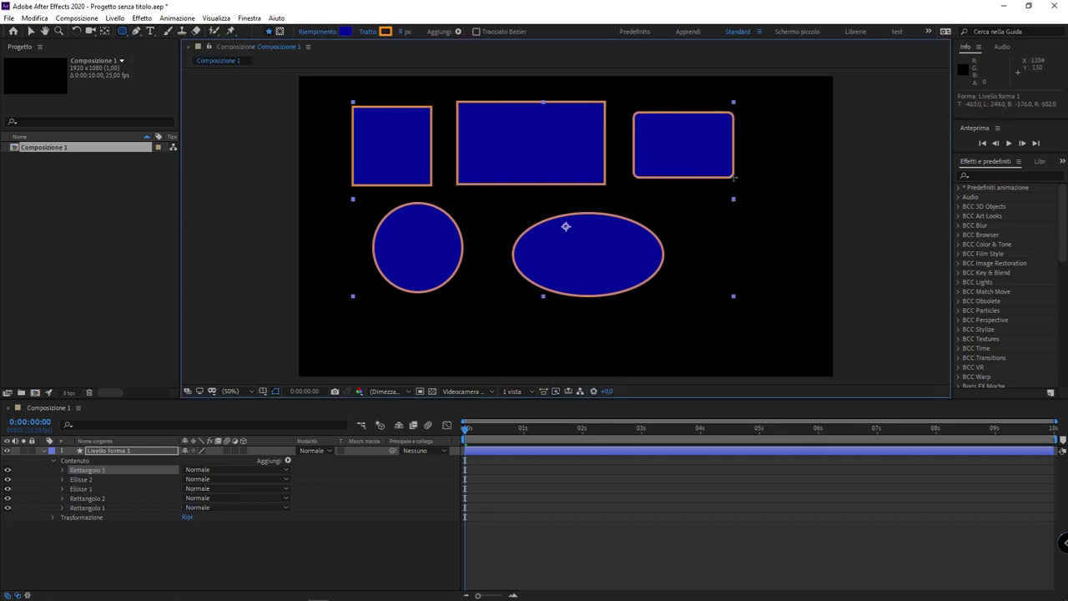
left_click_drag(634, 111, 737, 187)
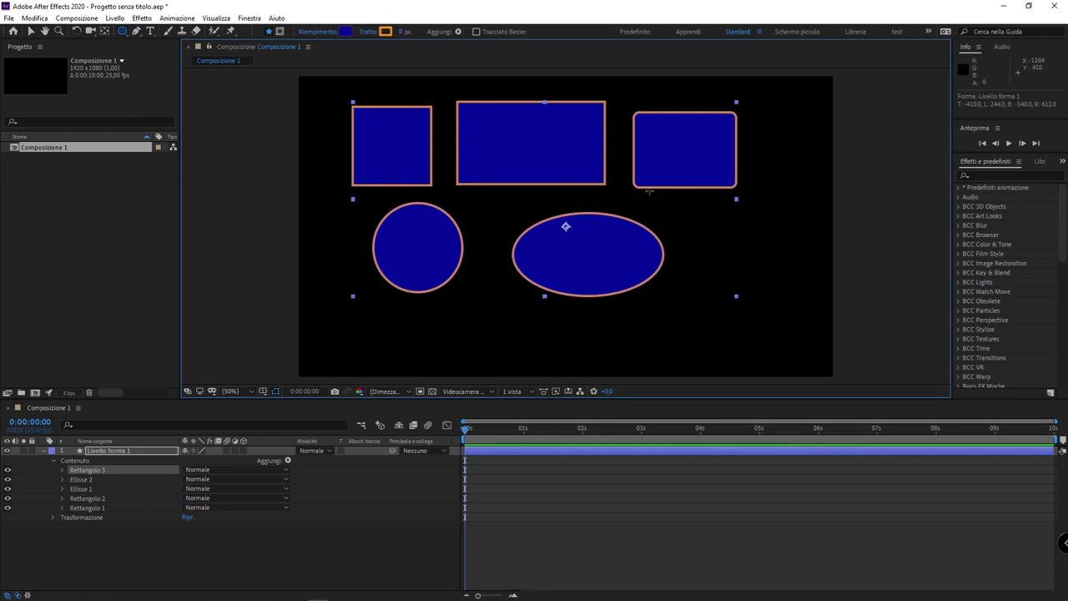
left_click(125, 34)
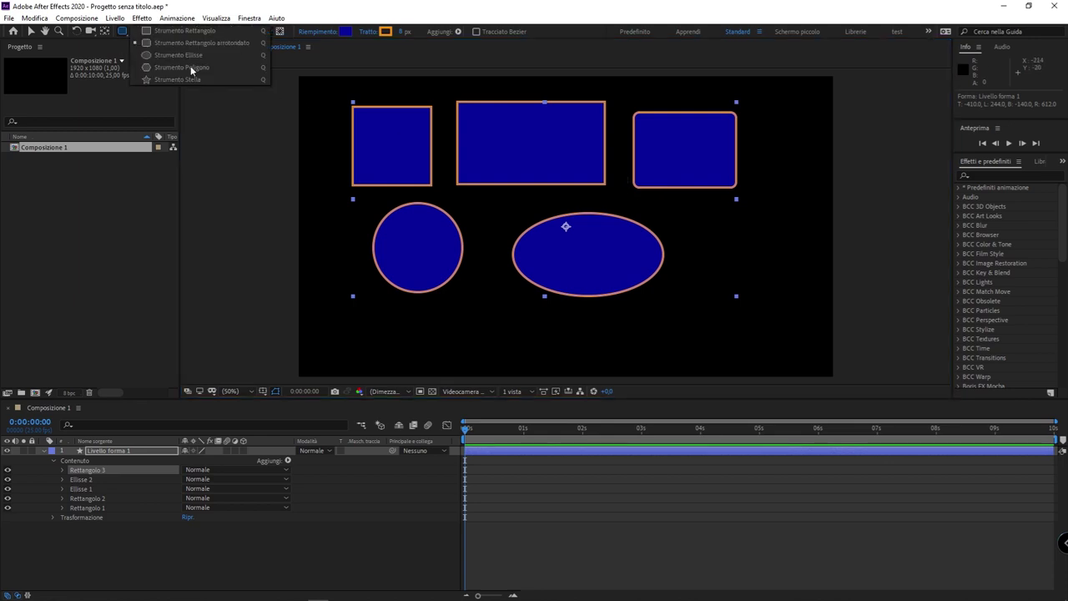
With Strumento Poligono, draw a small pentagon right of the ellipse
left_click(234, 68)
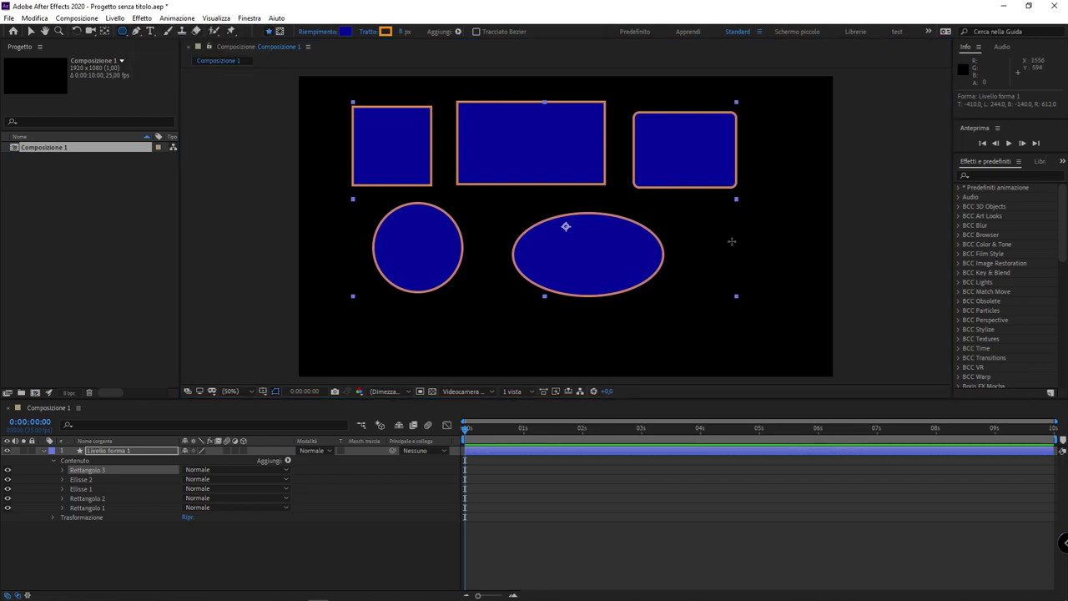
left_click_drag(732, 241, 748, 272)
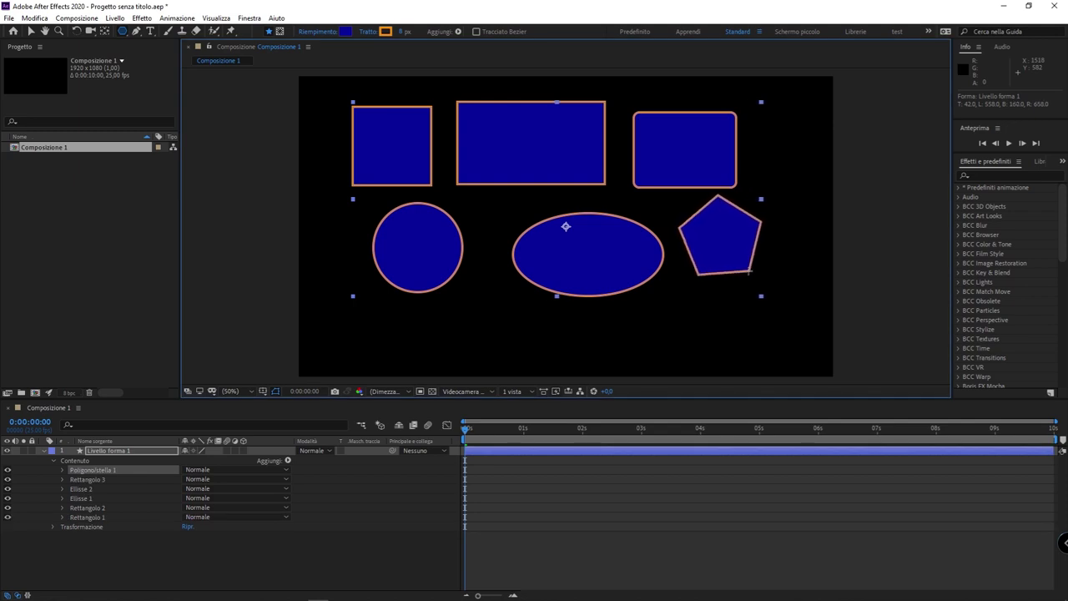
left_click_drag(748, 272, 741, 264)
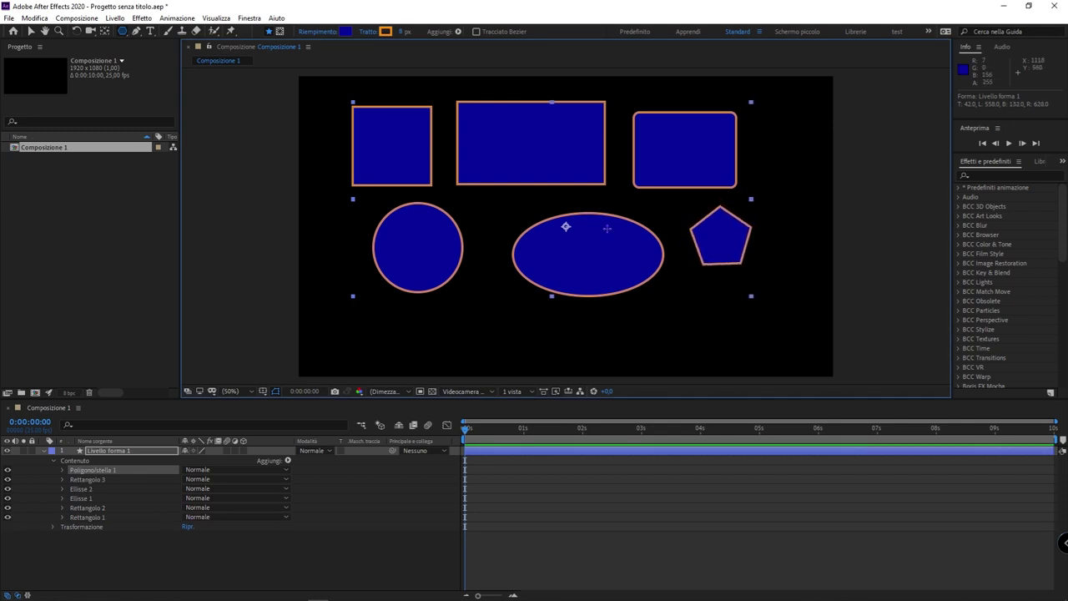
With Strumento Stella, draw a five-pointed star below the circle
left_click_drag(122, 34, 182, 85)
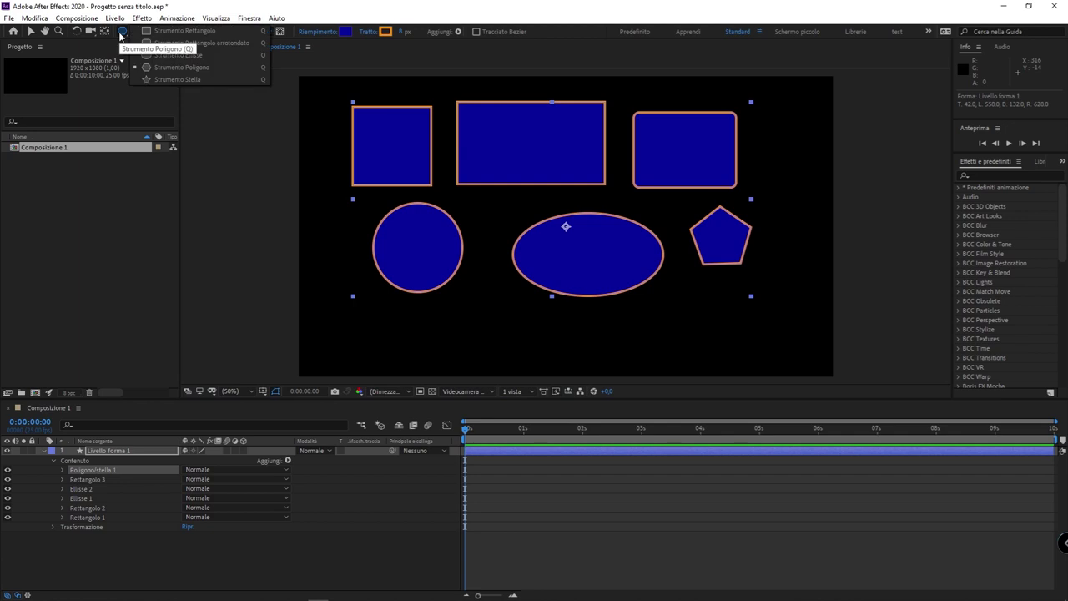
left_click_drag(473, 309, 490, 342)
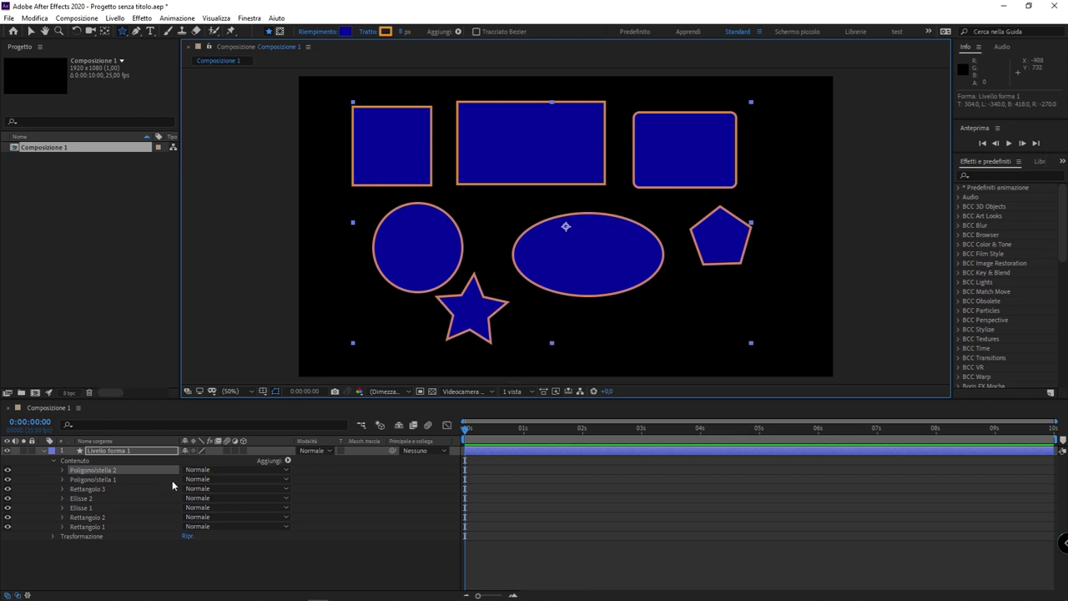
key("semicolon")
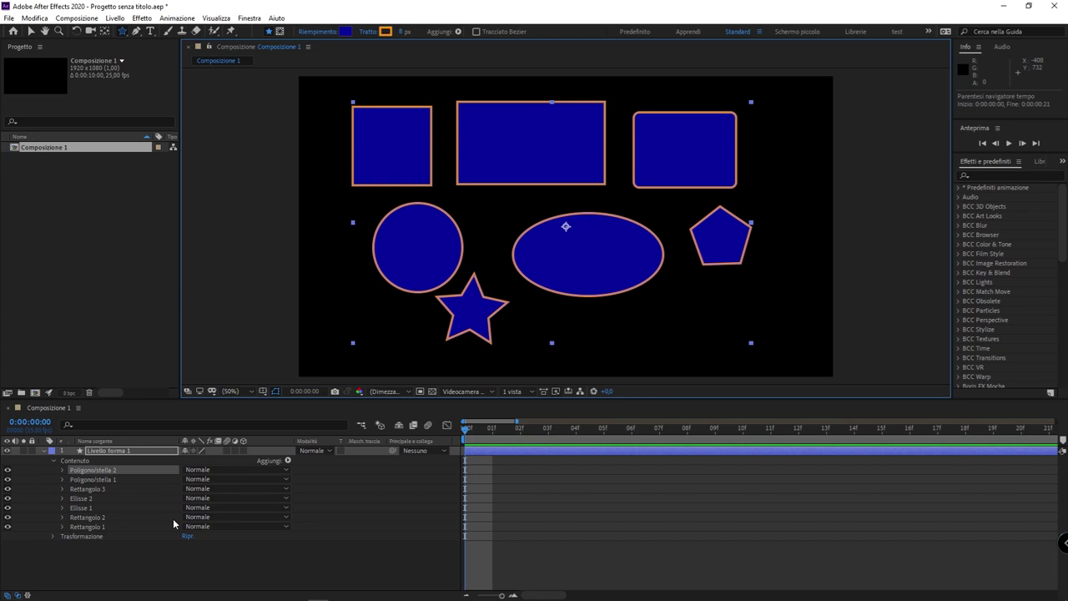
Deselect Livello forma 1 and zoom the timeline out to span 0s–10s
left_click(157, 560)
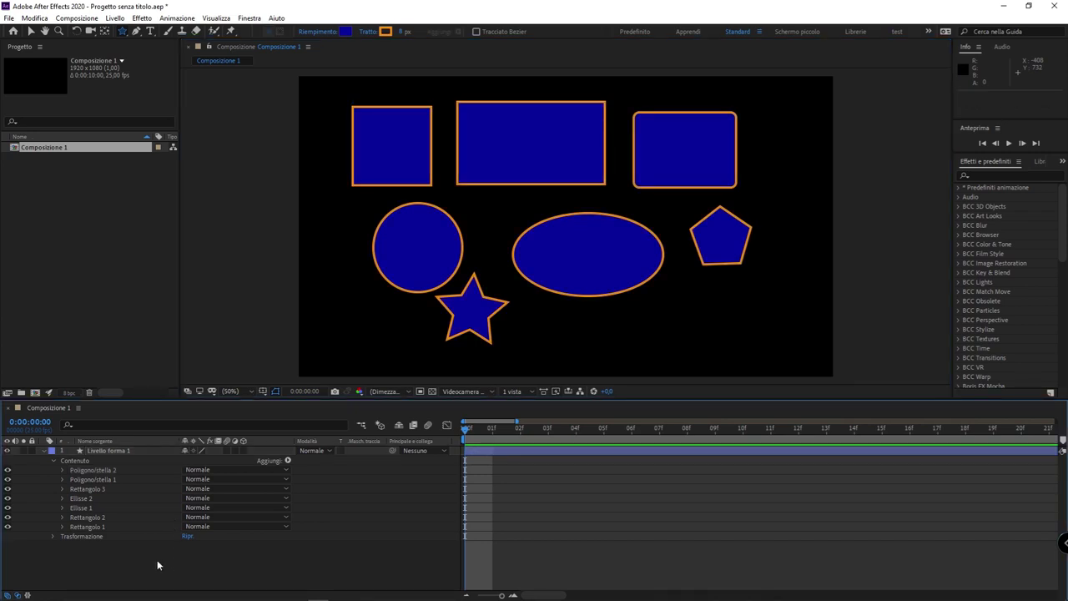
key("semicolon")
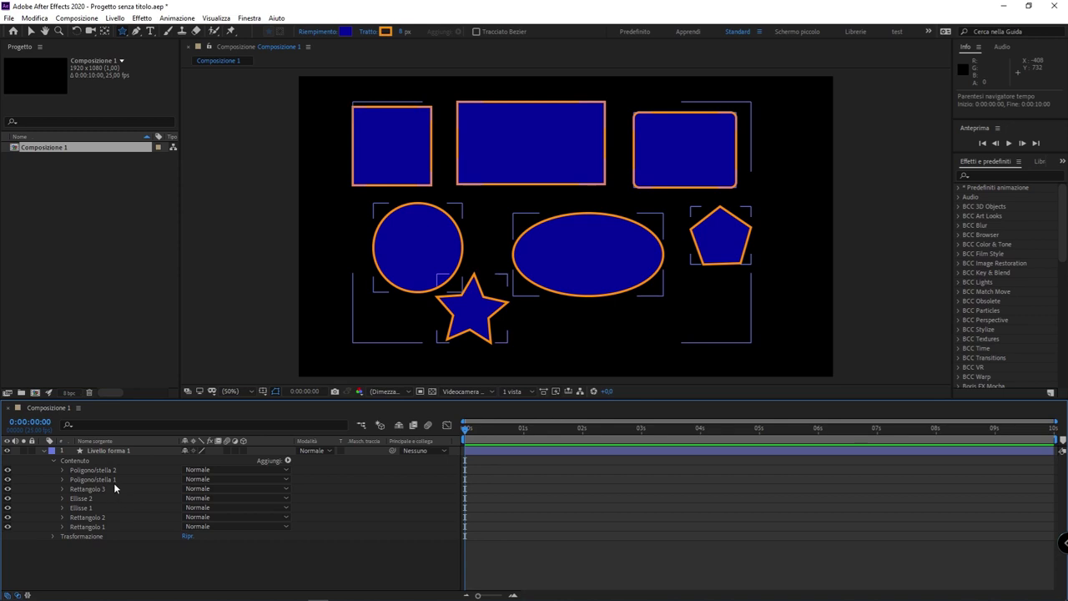
key("super+period")
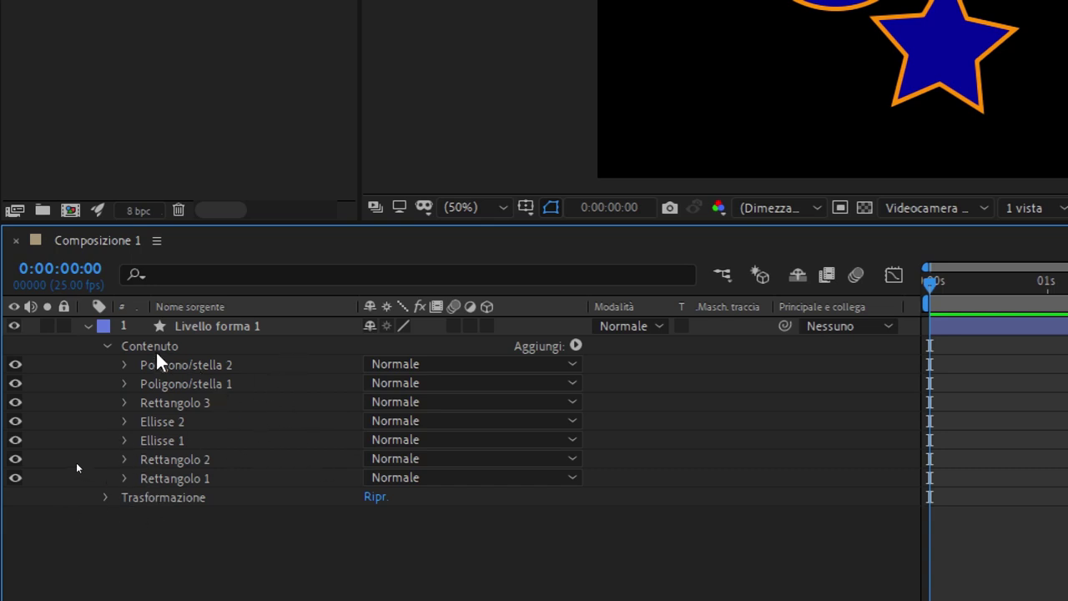
Select Livello forma 1 and its Poligono/stella groups, then expand Rettangolo 1
left_click(249, 326)
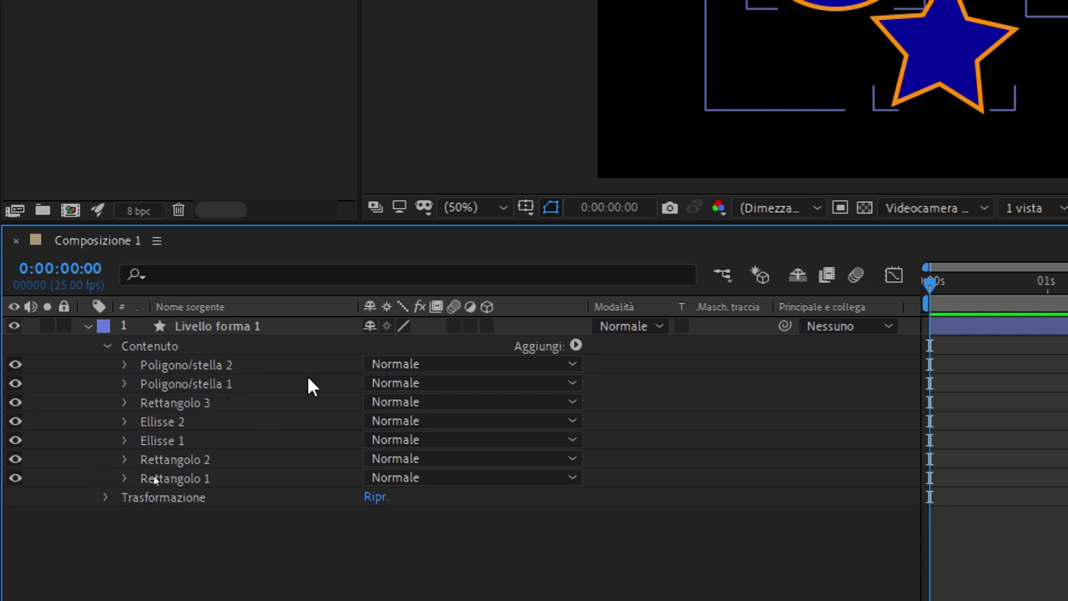
left_click(225, 390)
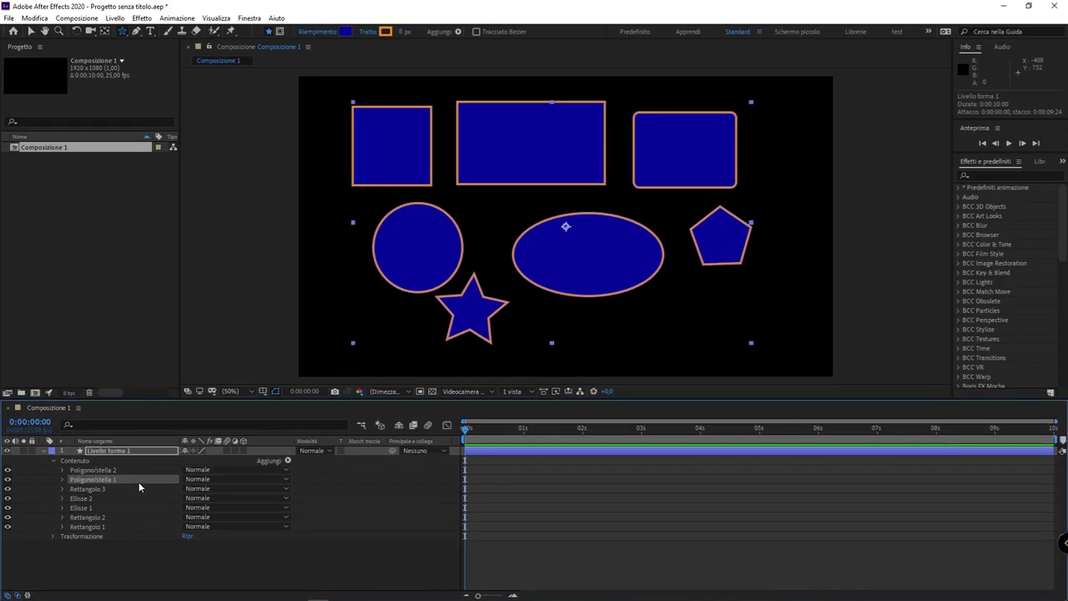
left_click(134, 470)
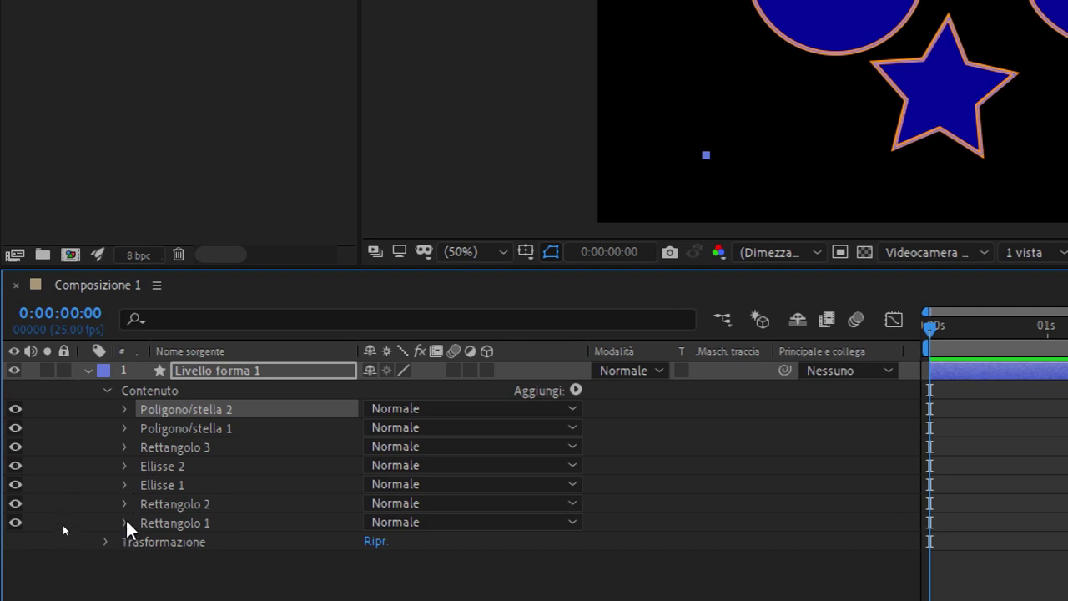
left_click(126, 523)
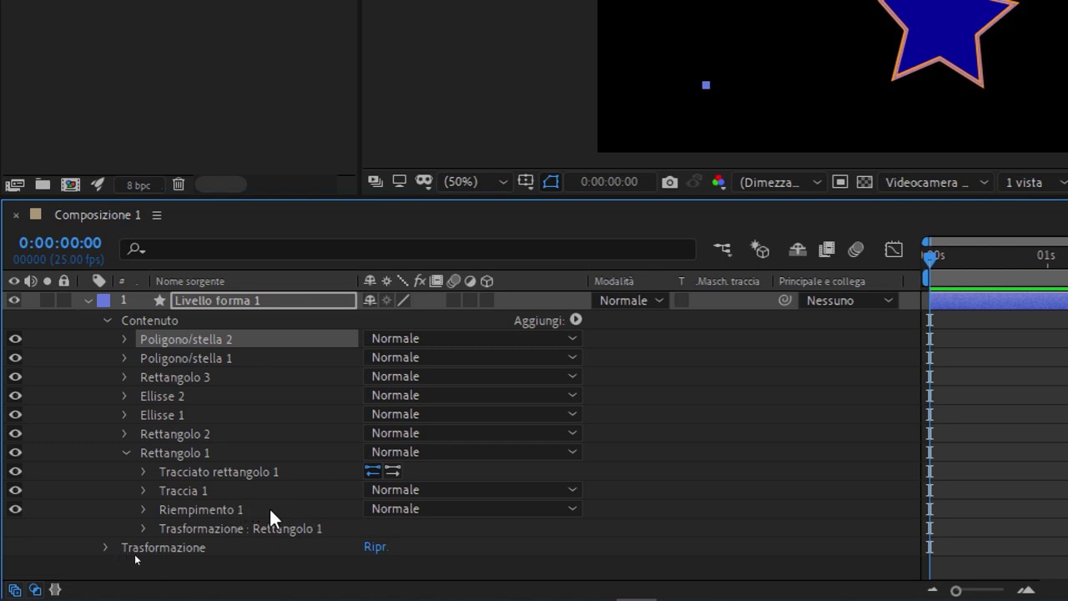
Leave Riempimento 1's blend mode at Normale and expand Poligono/stella 1's path settings
left_click(417, 511)
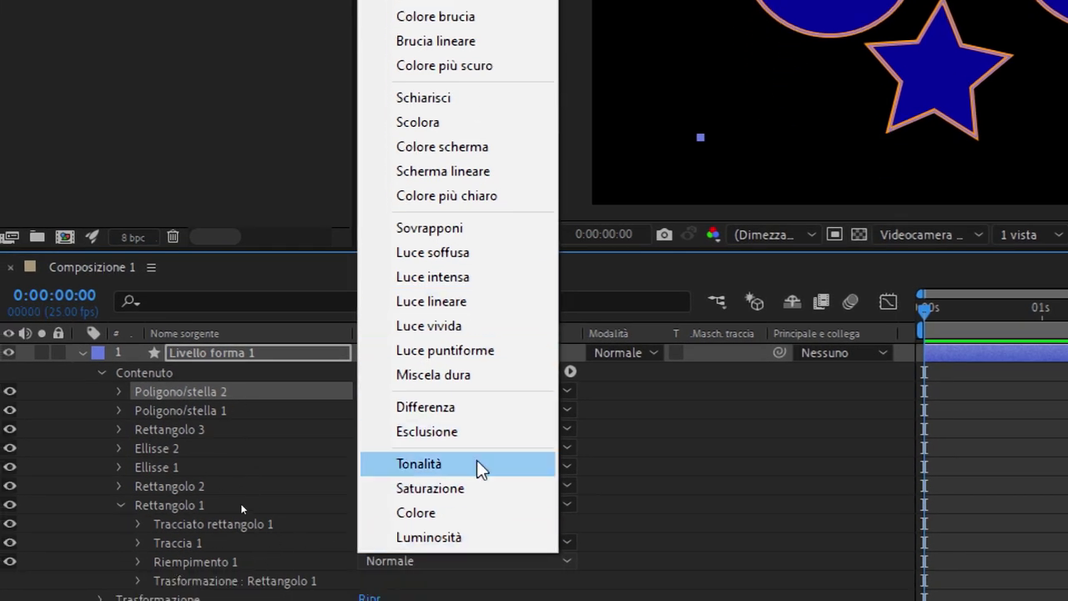
left_click(210, 562)
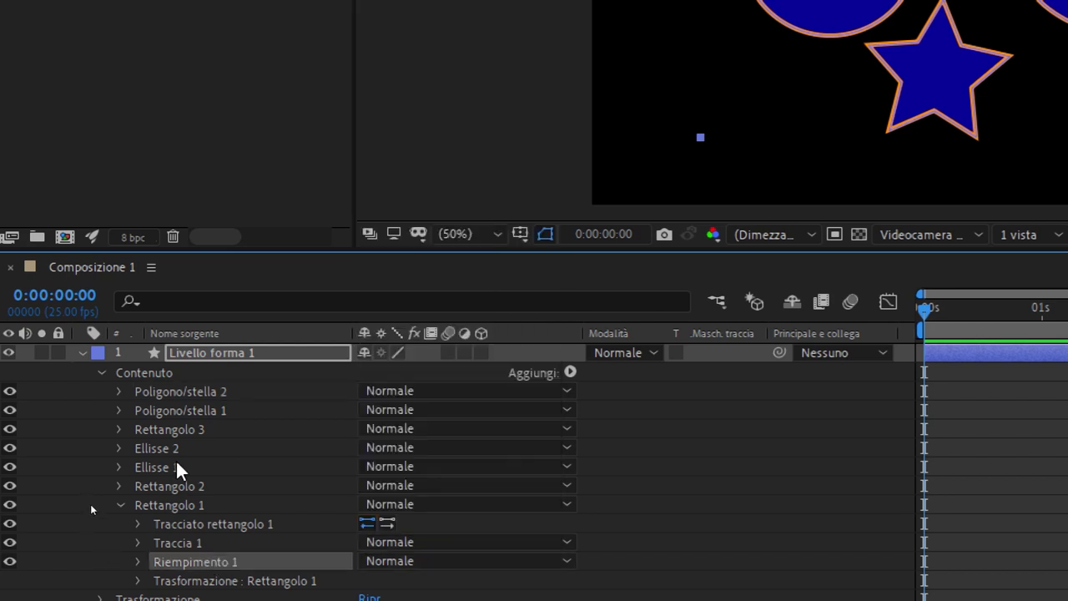
left_click(119, 410)
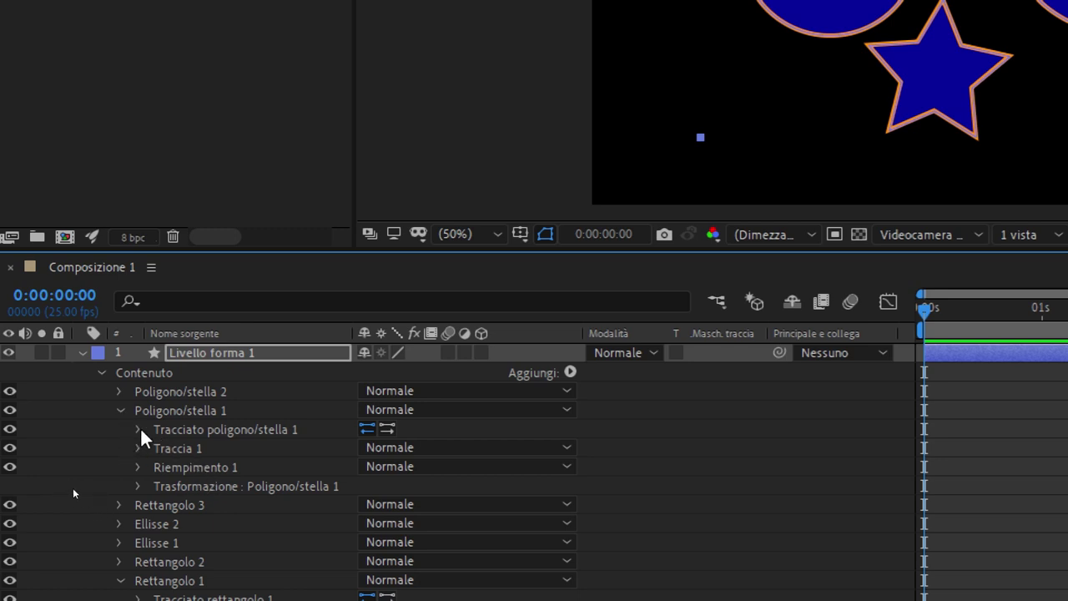
left_click(137, 430)
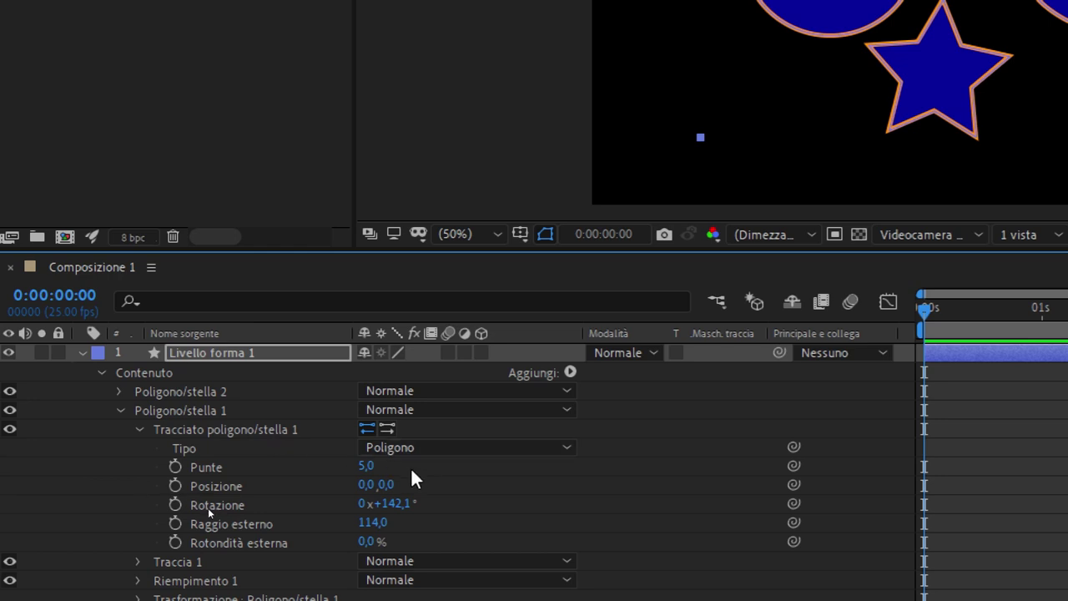
Scrub the polygon's Punte to 3 for a triangle, then expand Poligono/stella 2
left_click_drag(378, 465, 378, 477)
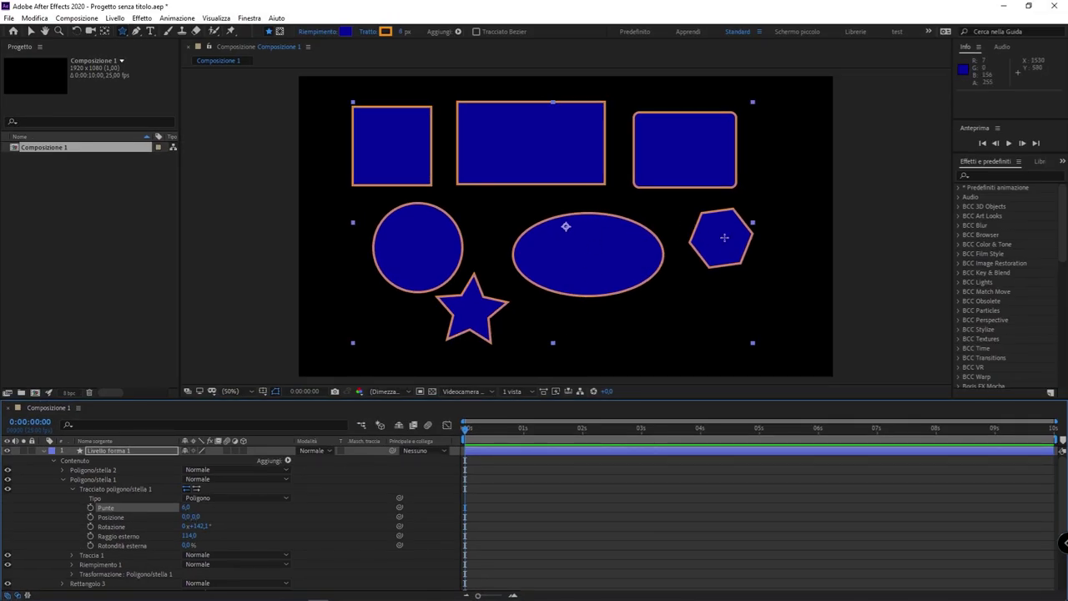
left_click_drag(186, 509, 179, 507)
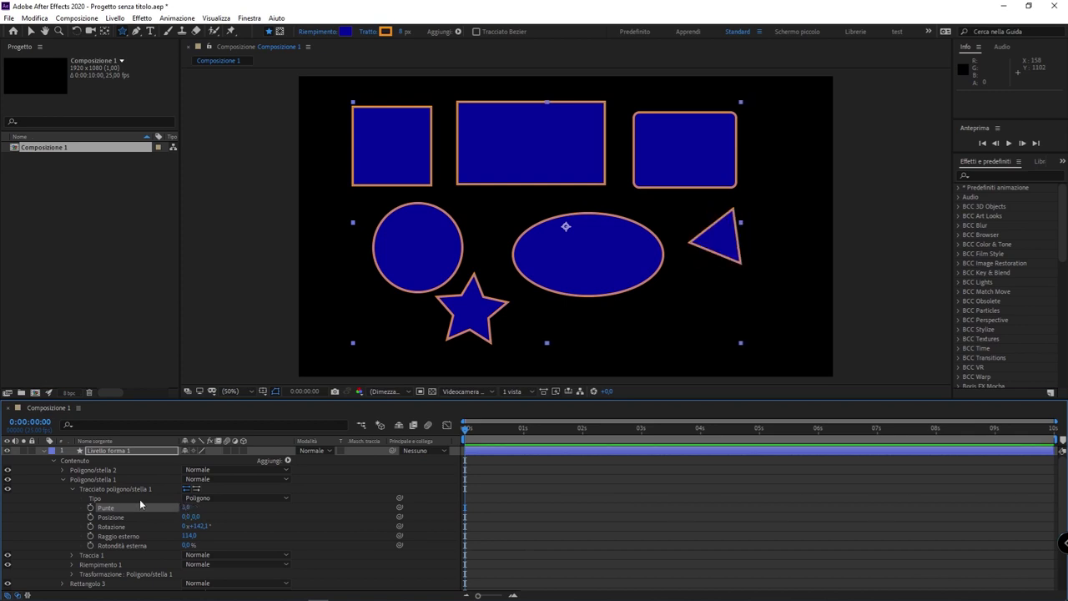
left_click(106, 490)
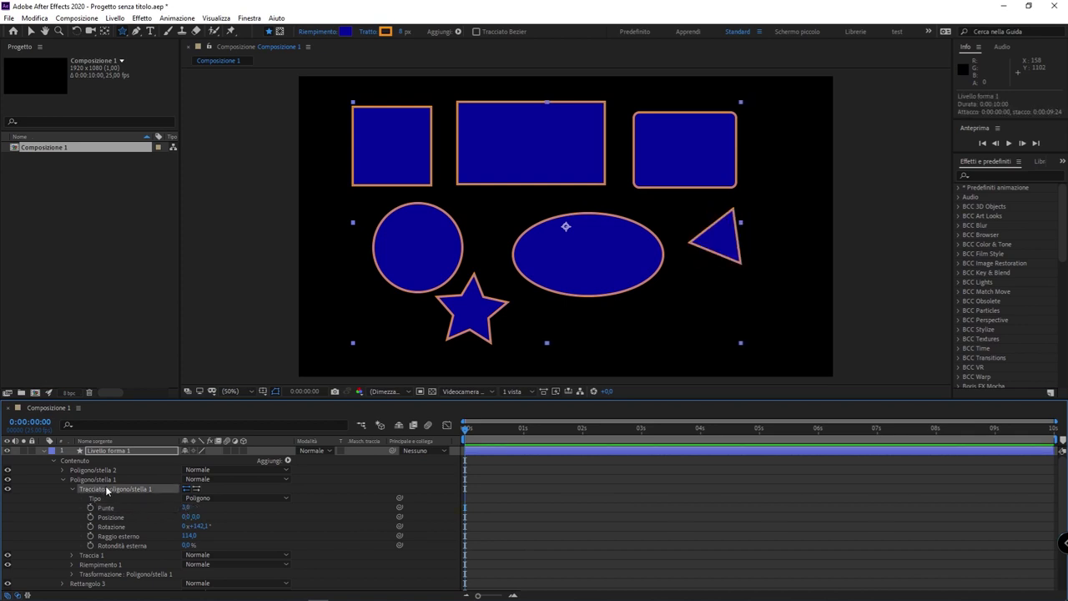
left_click(62, 481)
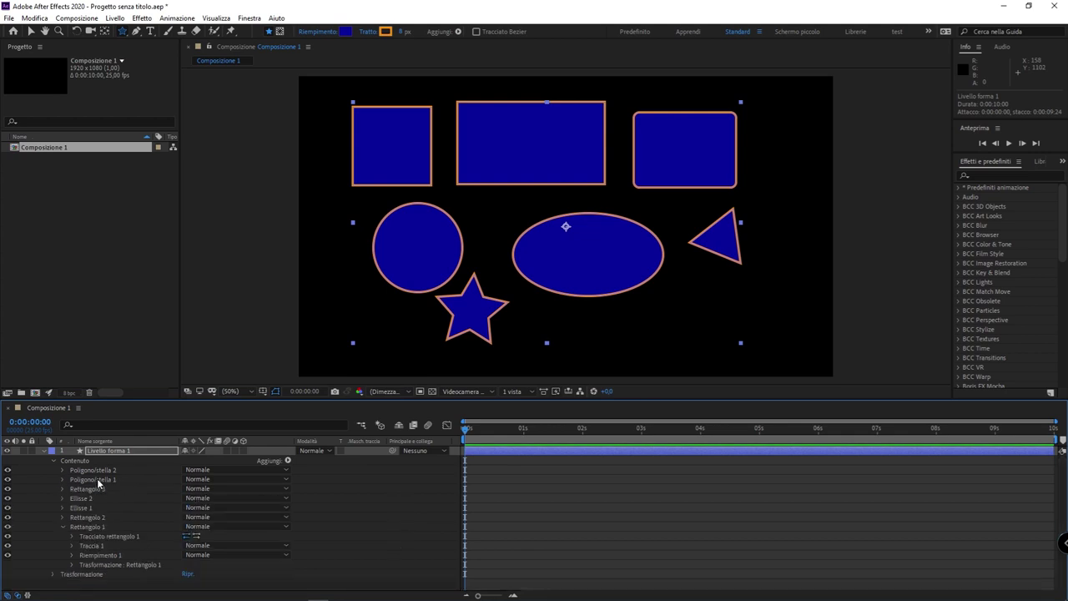
left_click(116, 471)
left_click(61, 471)
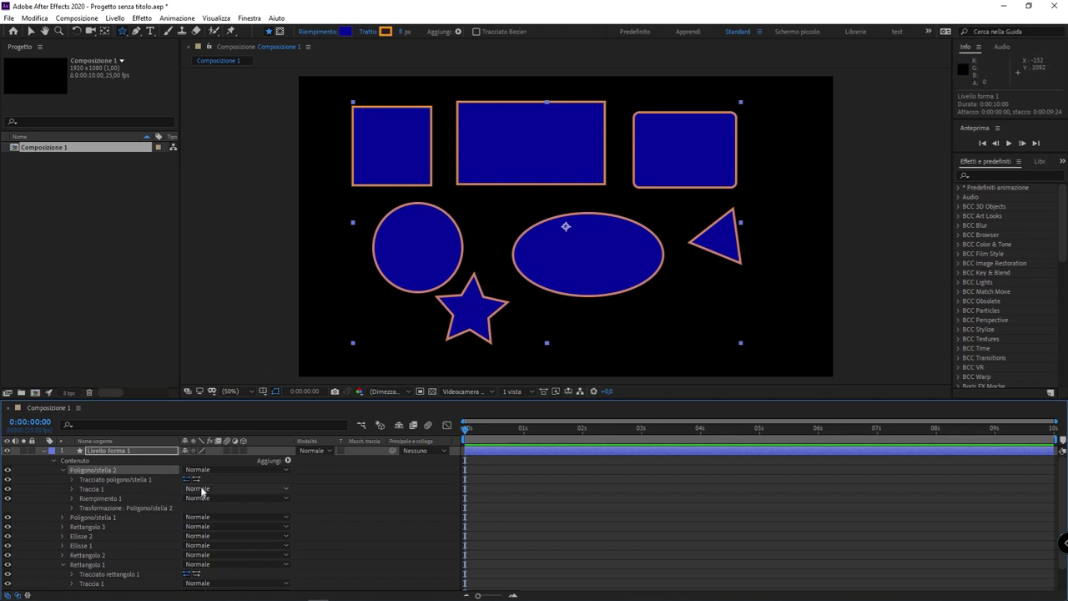
Give the star 10 points, with inner radius 66.9 and outer radius 133.8
left_click(70, 480)
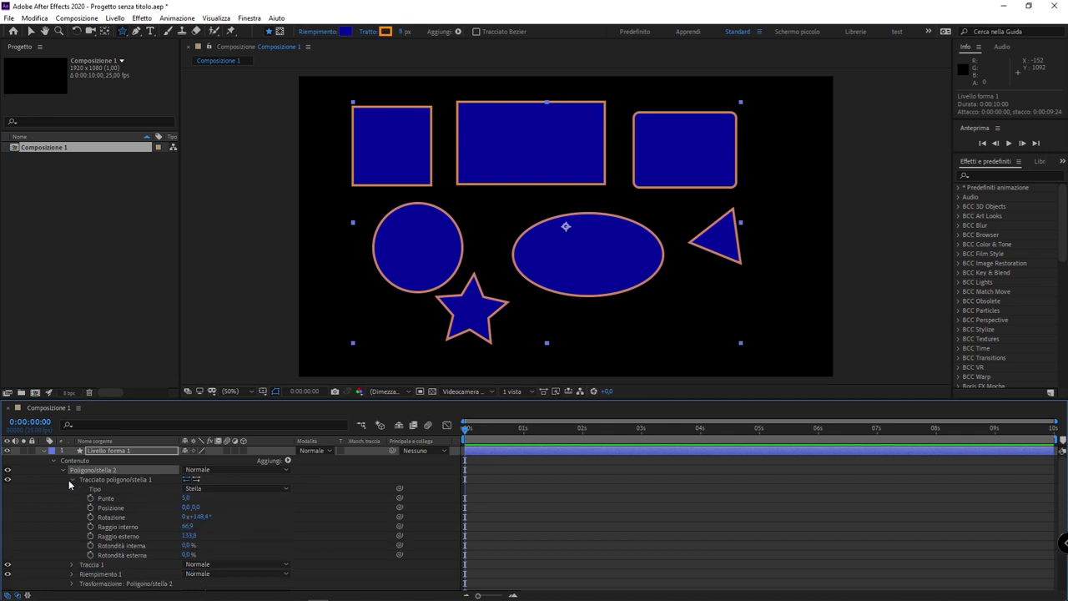
left_click_drag(187, 499, 197, 505)
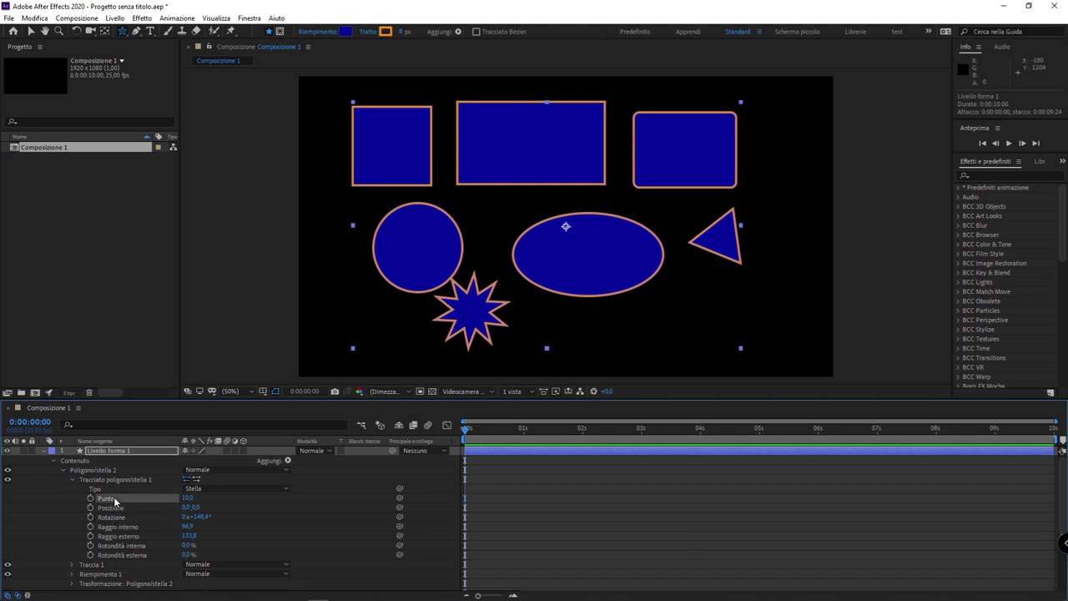
Fill the star with pink FF0060
left_click(344, 31)
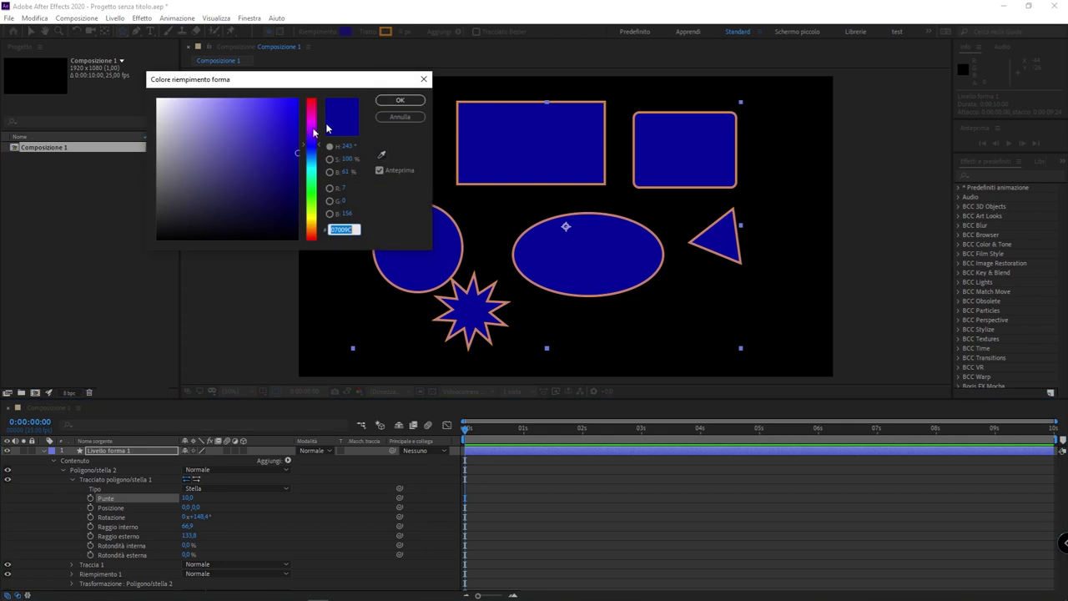
mouse_move(313, 109)
left_mouse_down()
mouse_move(317, 200)
mouse_move(326, 111)
left_mouse_up()
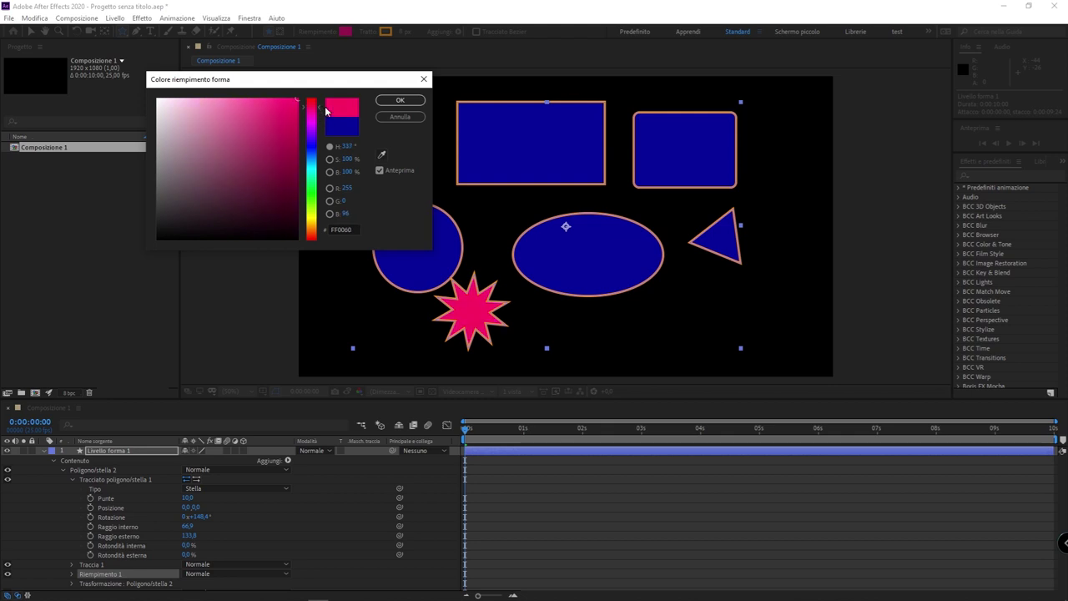
left_click(401, 97)
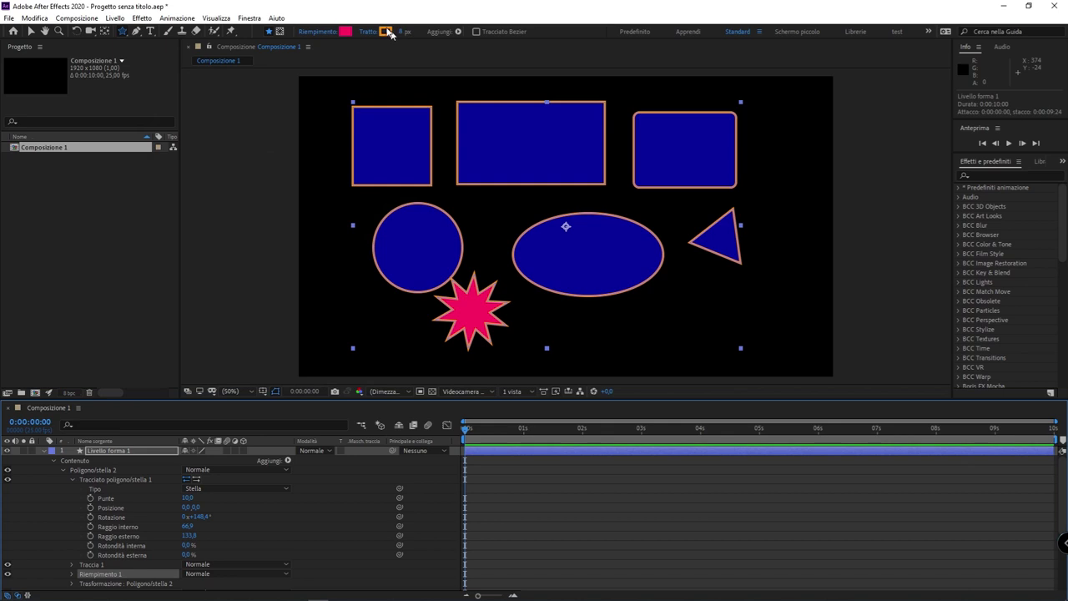
Give the star a green 00FF00 outline
left_click(386, 31)
left_click_drag(310, 142, 307, 196)
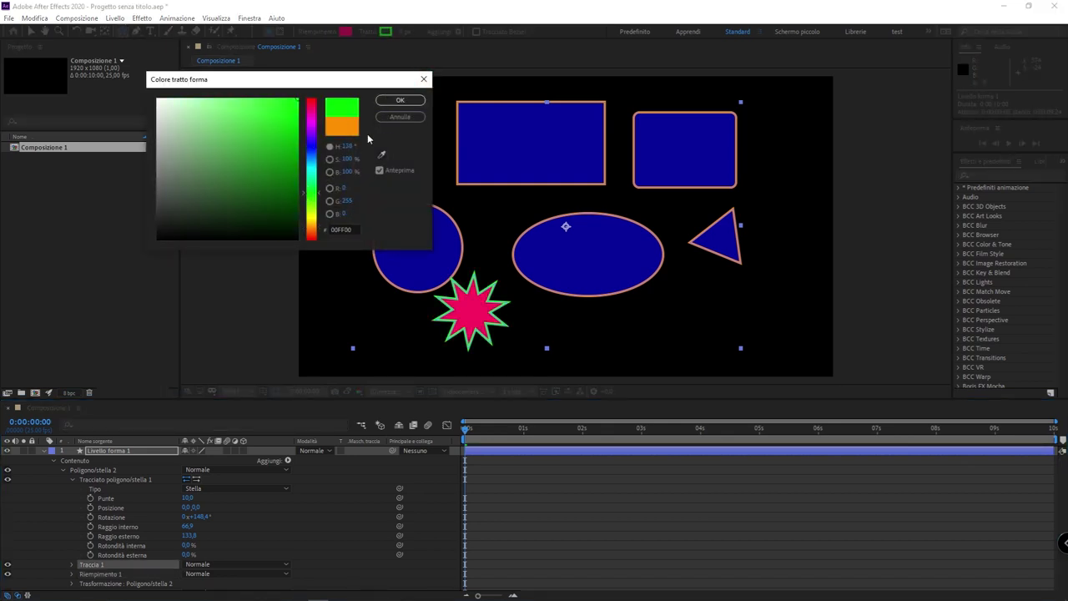
left_click(394, 101)
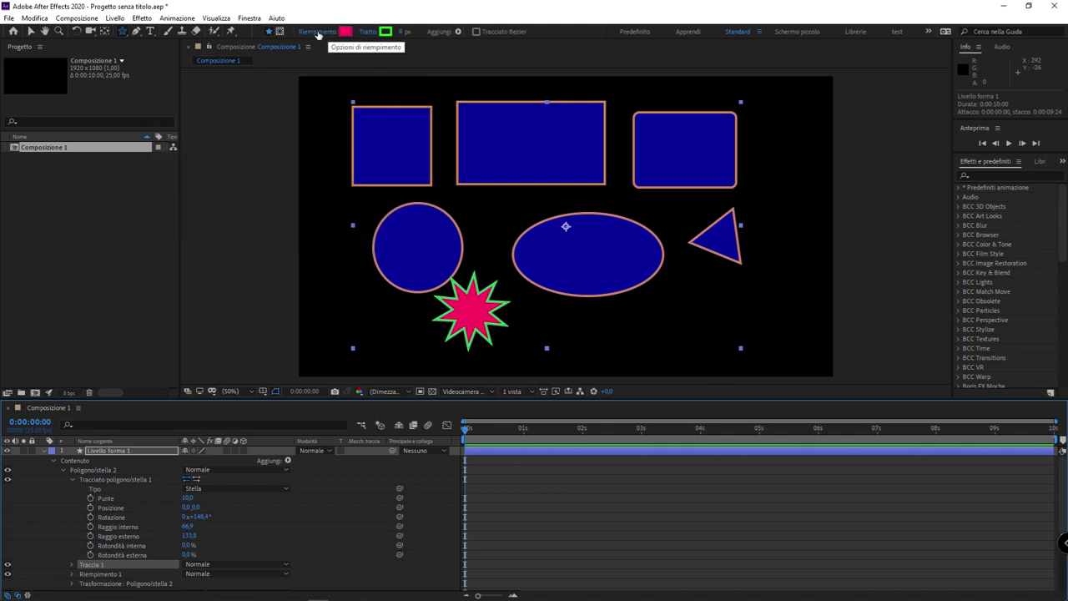
left_click(318, 33)
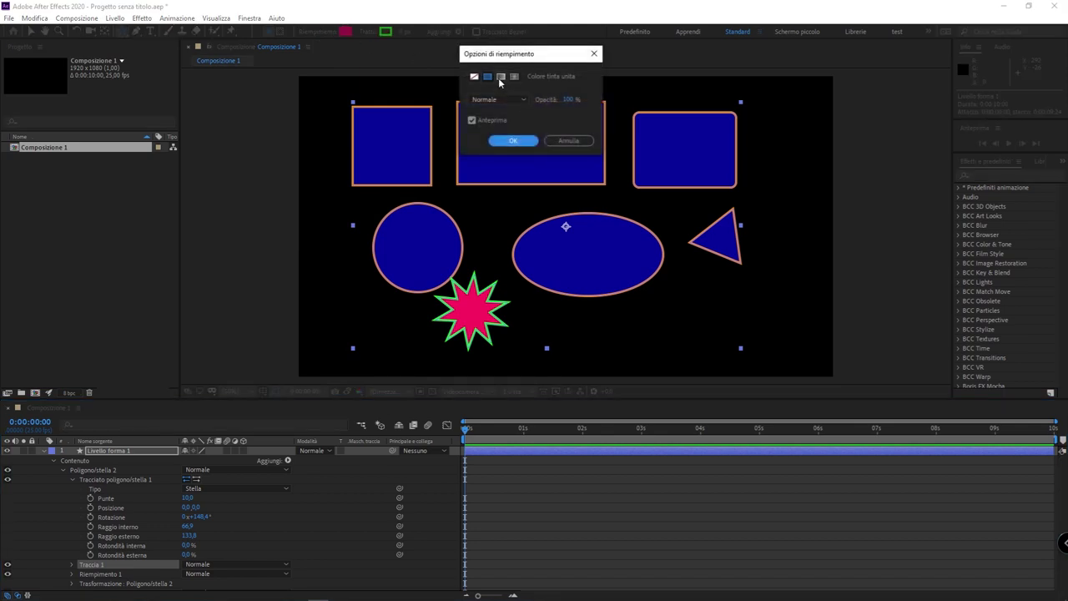
Preview linear gradient, radial gradient and no fill on the star, then cancel to keep pink
left_click(501, 77)
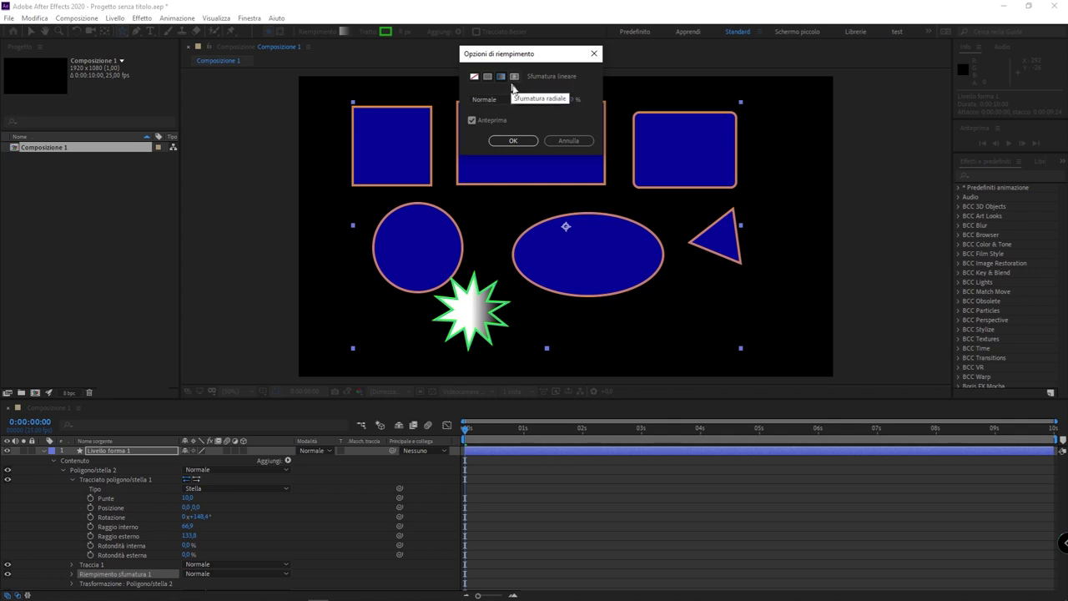
left_click(511, 100)
left_click(512, 98)
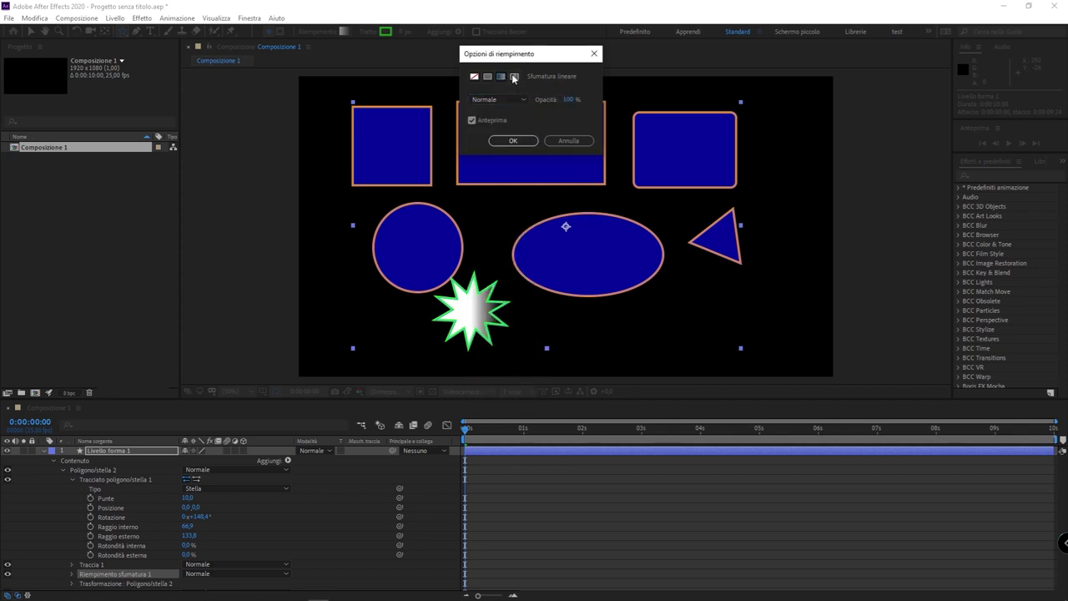
left_click(514, 77)
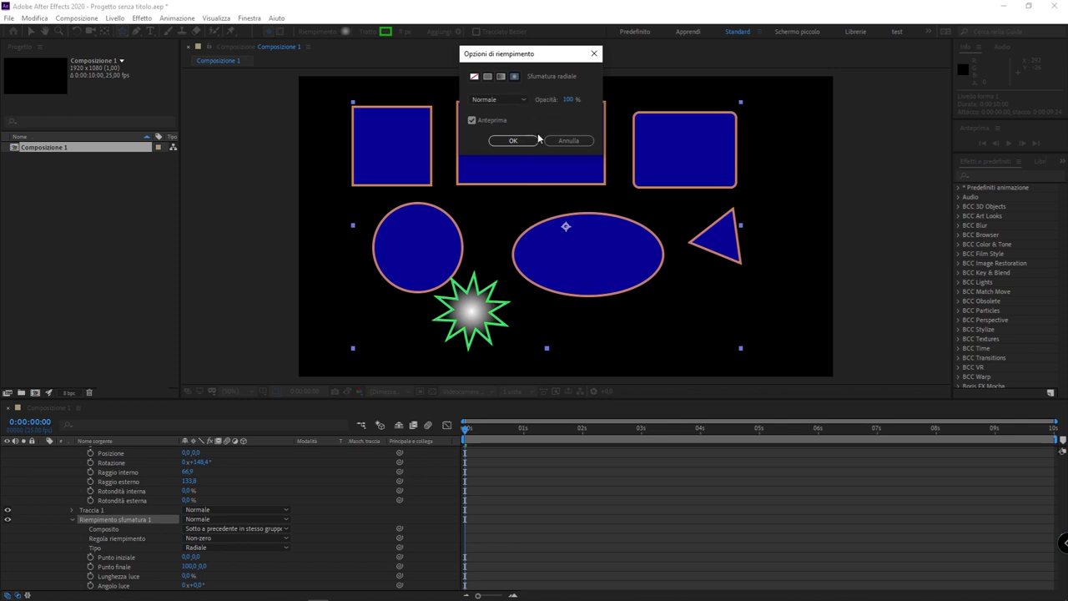
left_click(476, 77)
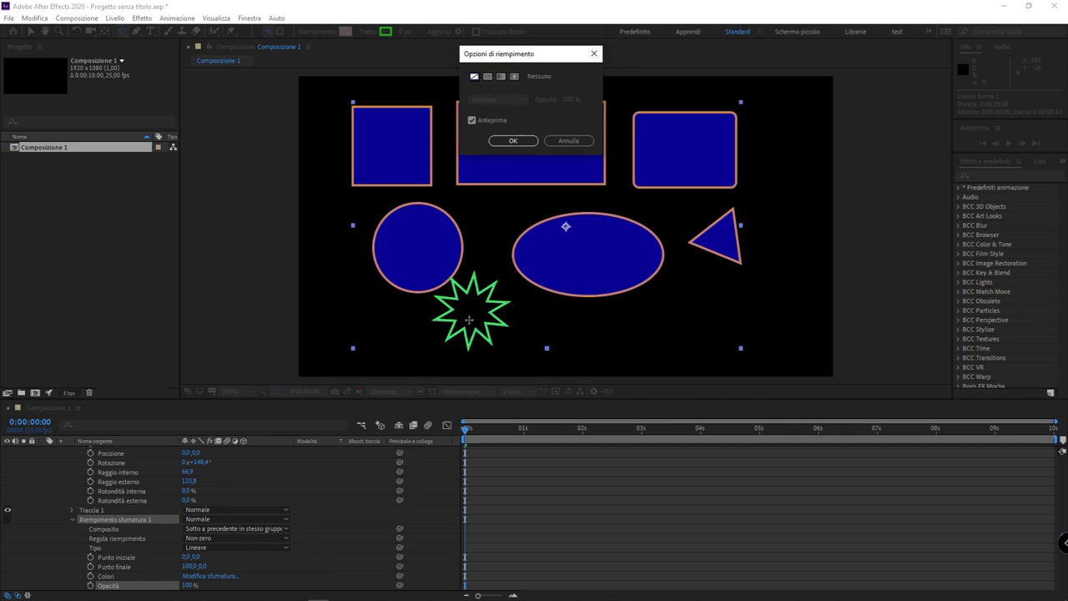
left_click(570, 142)
scroll(121, 482, "down", 3)
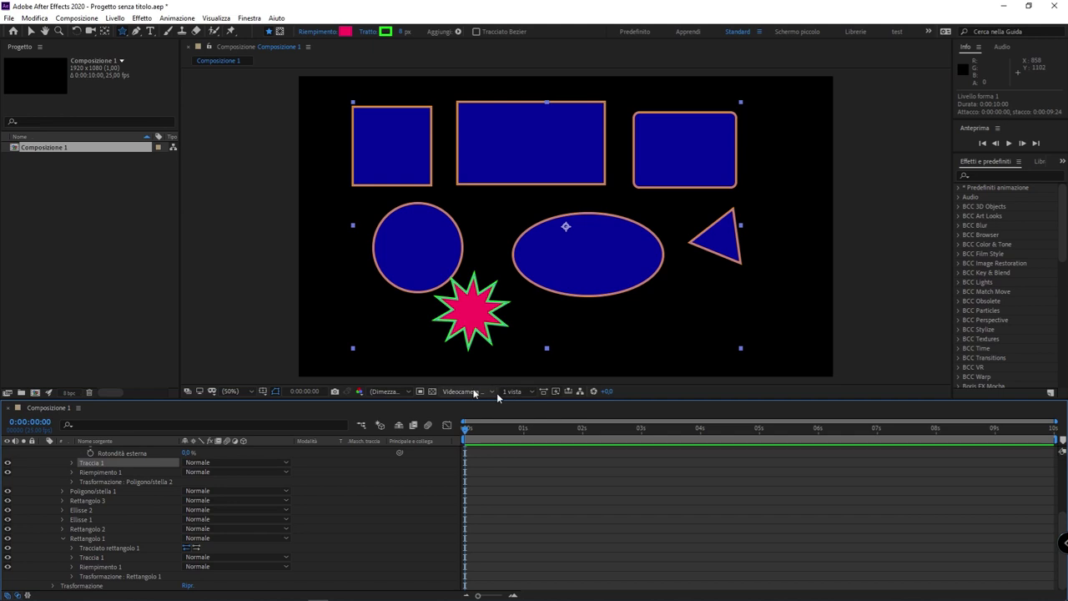
Select the whole shape layer, fill all shapes red FF3C00, then switch to a linear gradient
scroll(137, 480, "up", 5)
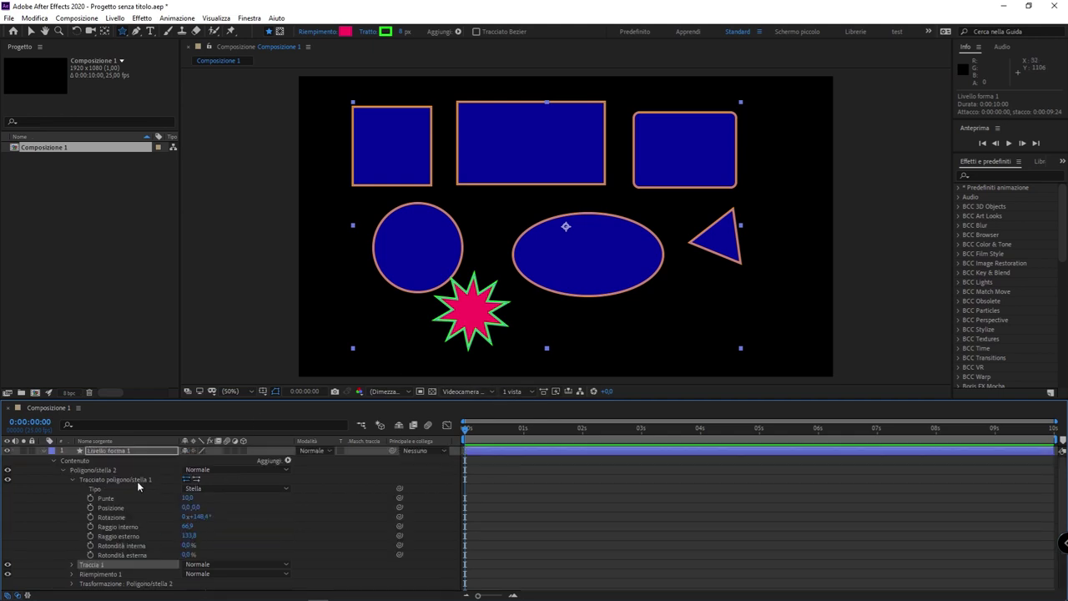
left_click(108, 451)
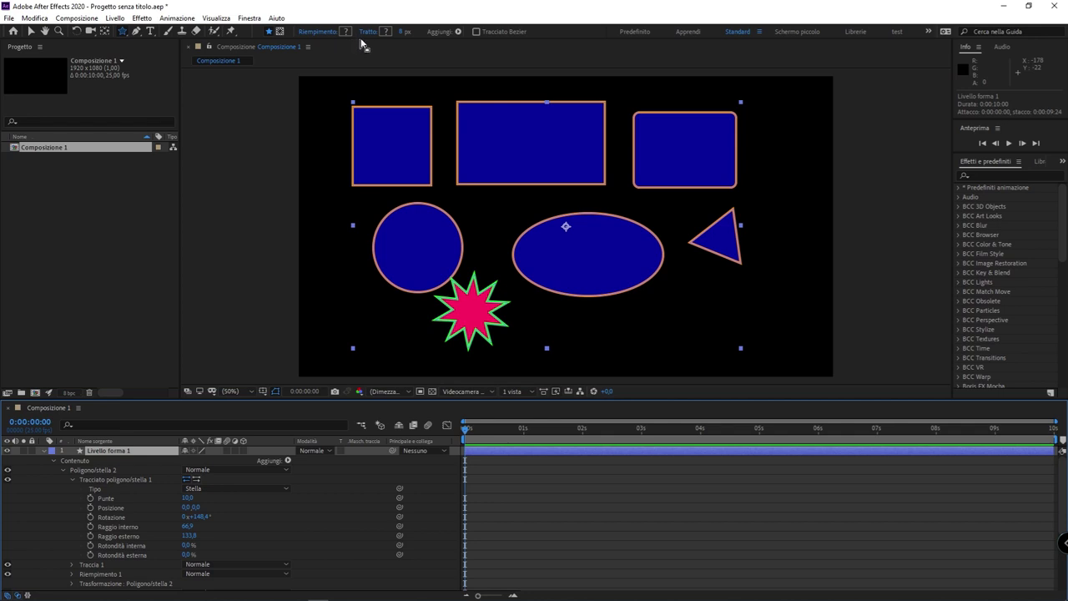
left_click(322, 31)
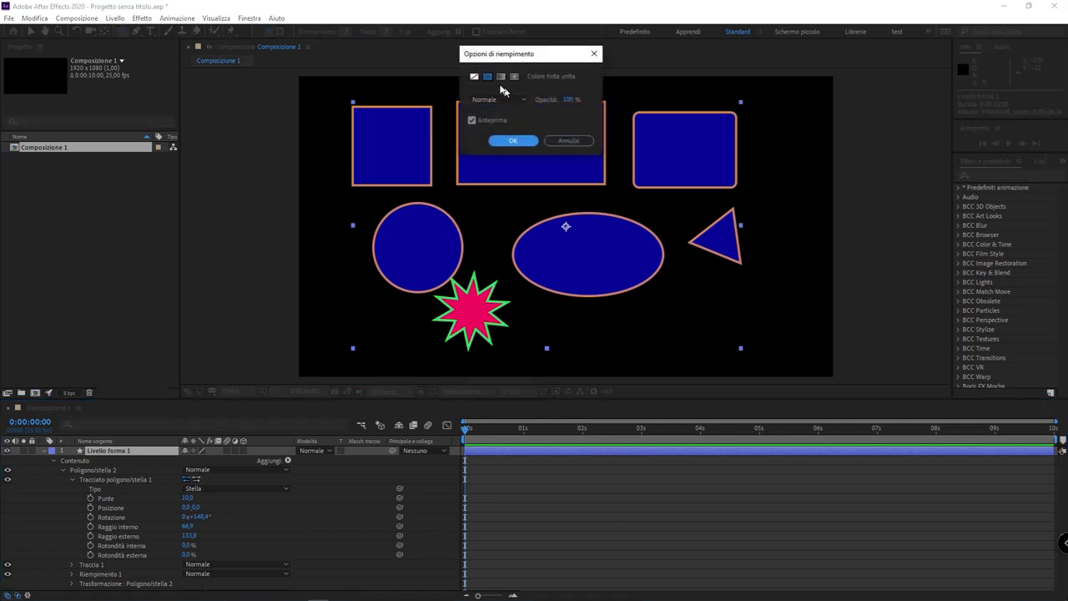
left_click(522, 141)
left_click(344, 31)
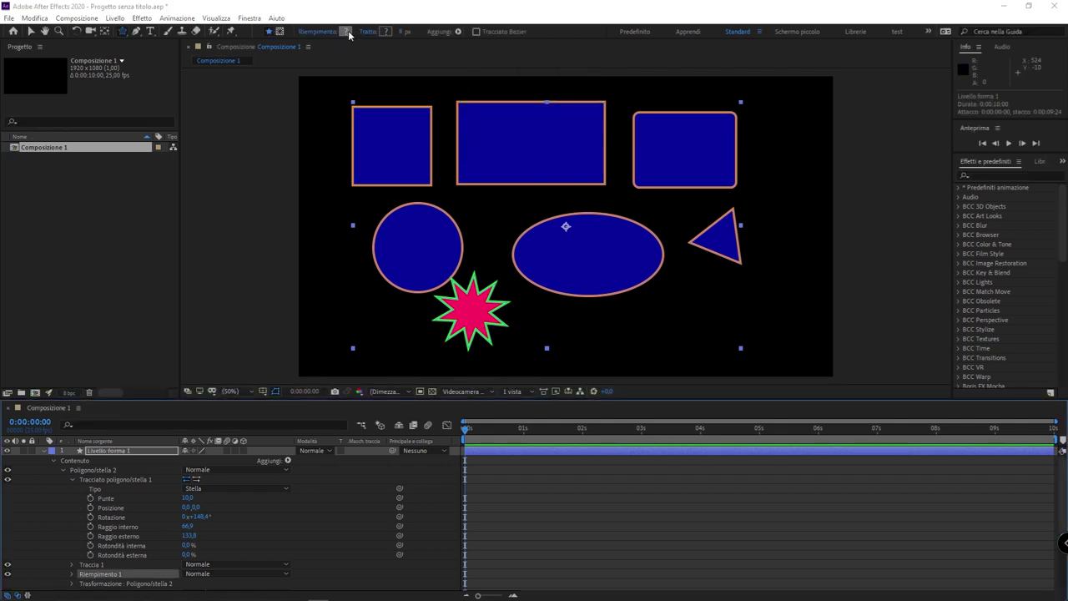
mouse_move(310, 117)
left_mouse_down()
mouse_move(310, 172)
mouse_move(329, 148)
left_mouse_up()
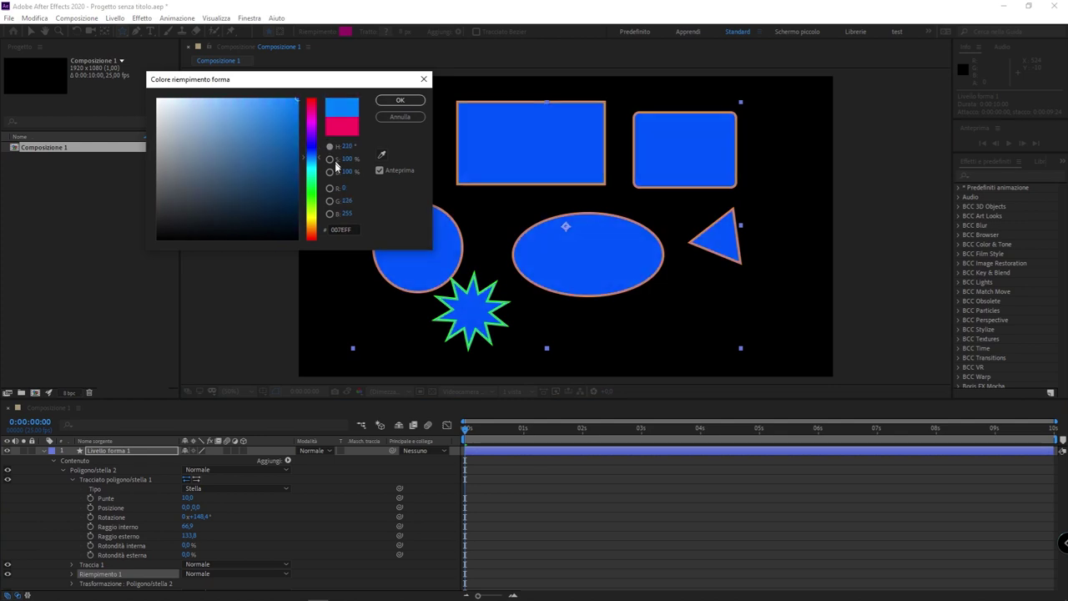
left_click_drag(330, 149, 316, 235)
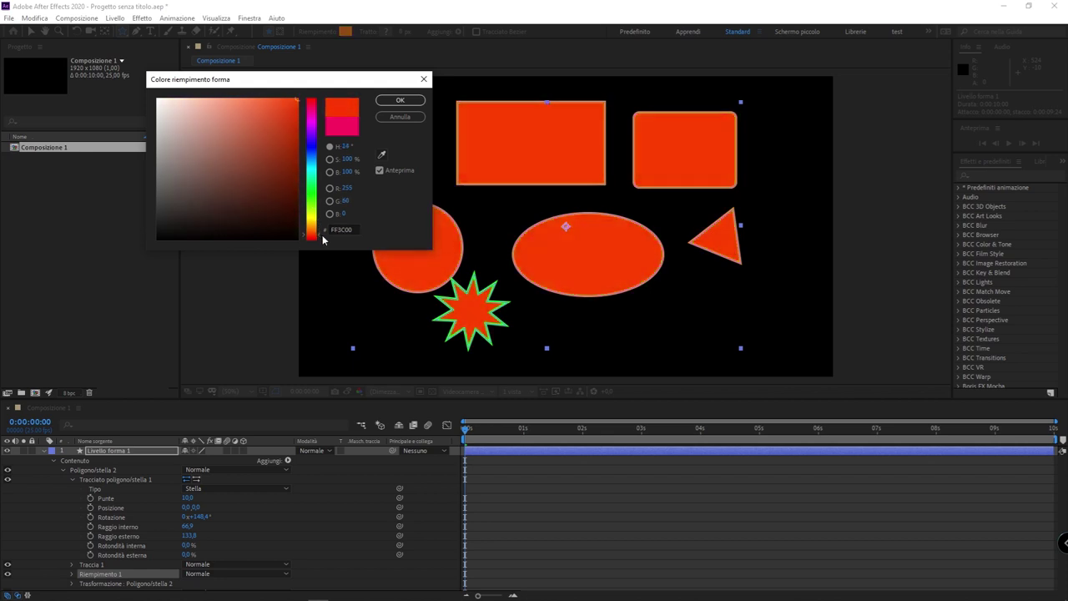
left_click(401, 100)
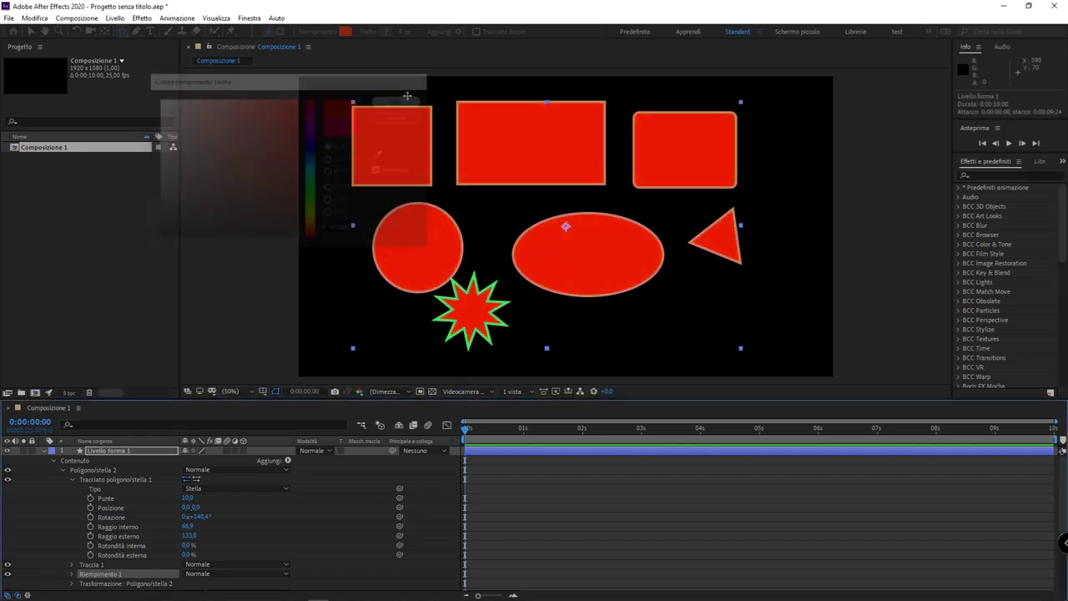
left_click(310, 31)
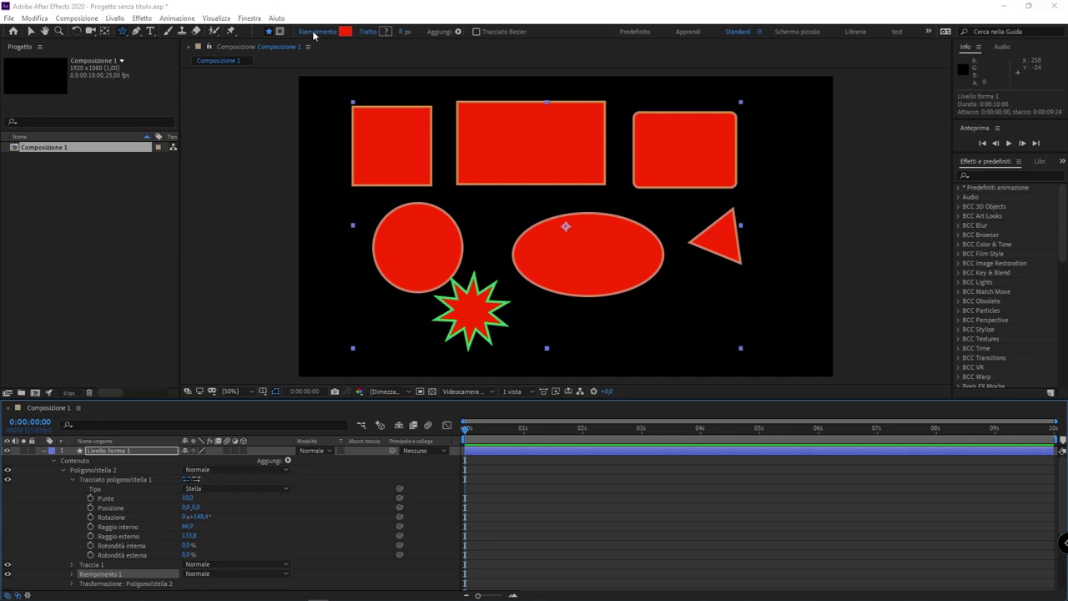
left_click(501, 77)
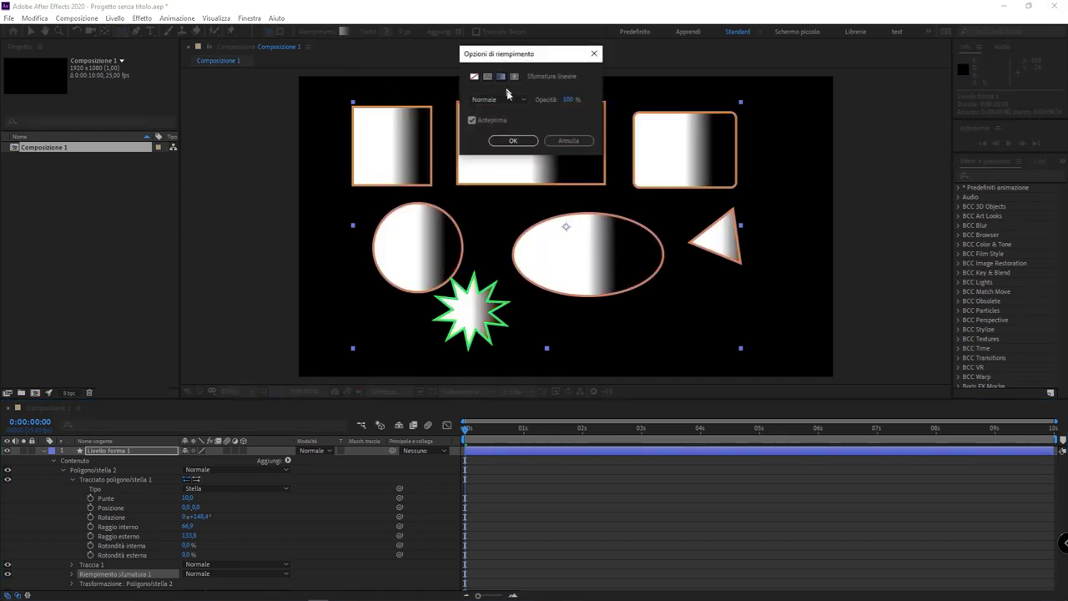
Confirm the linear gradient fill and move the gradient's opacity stop to 34%
left_click(513, 140)
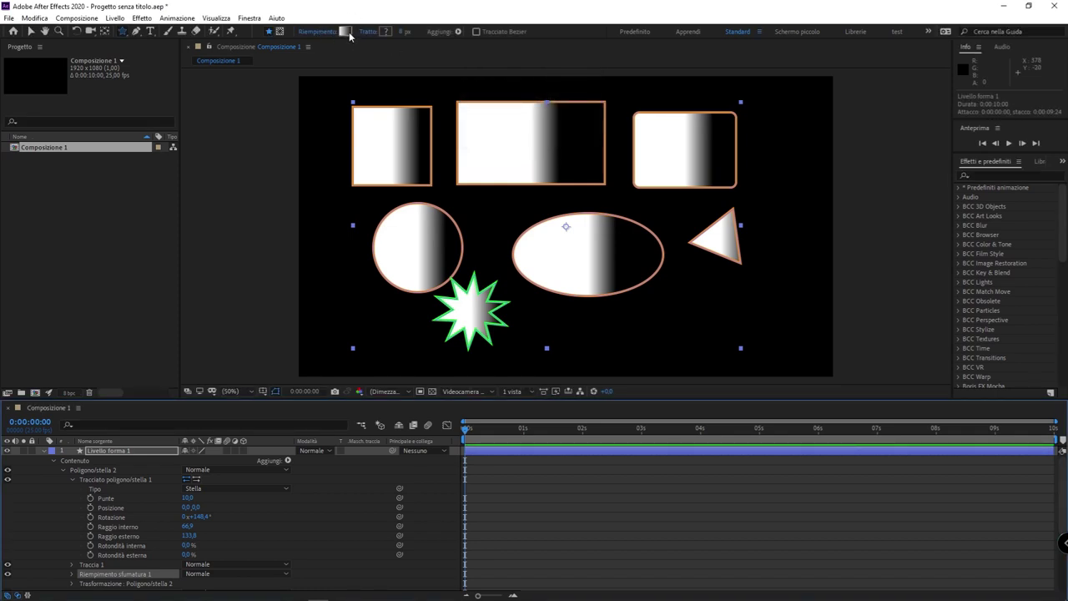
left_click(346, 31)
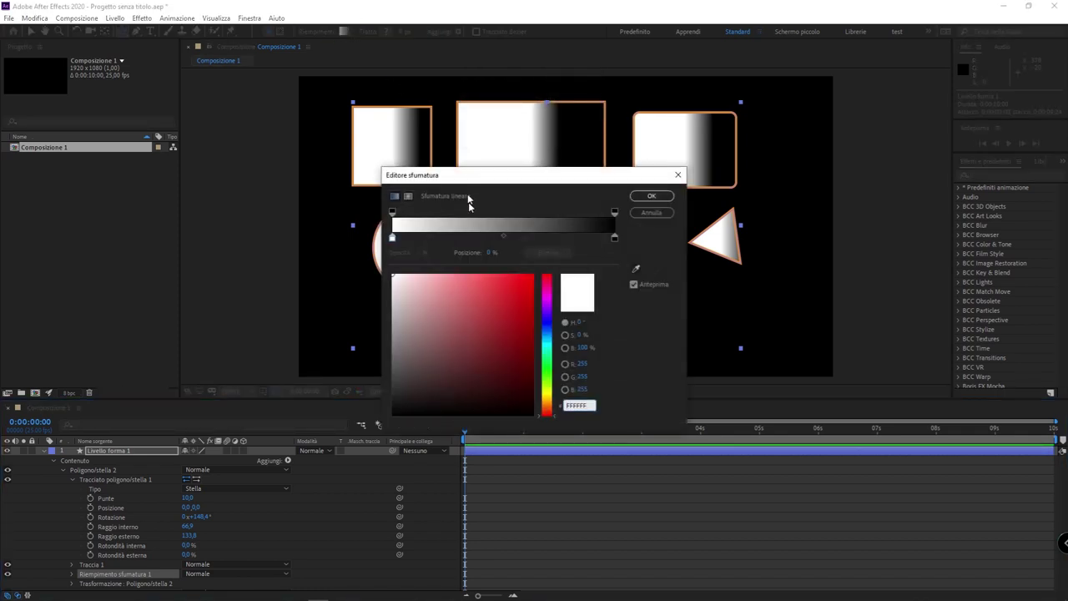
left_click_drag(509, 175, 167, 41)
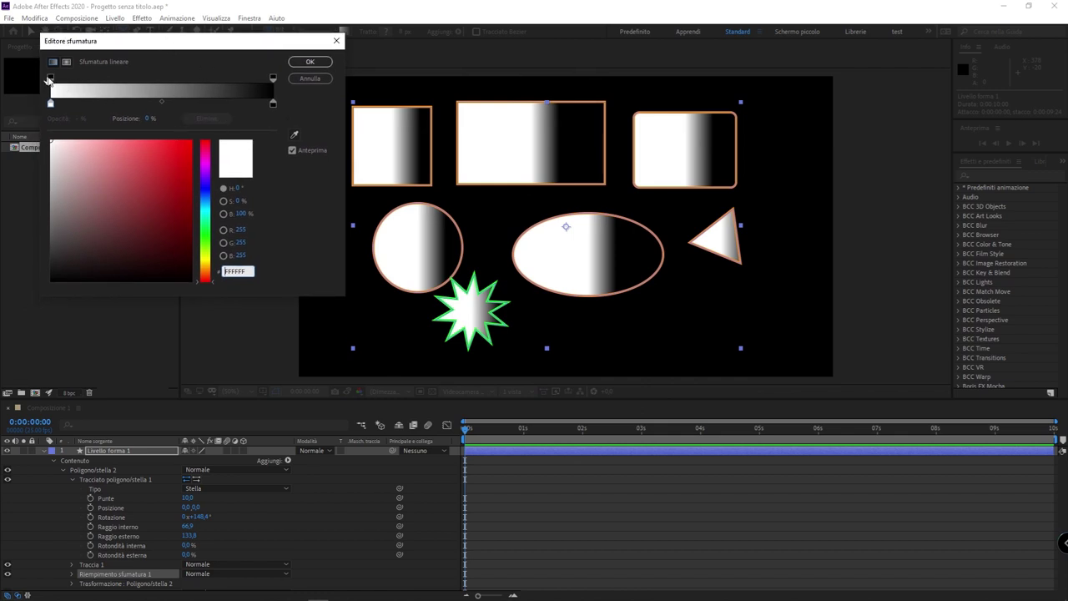
left_click_drag(49, 79, 129, 84)
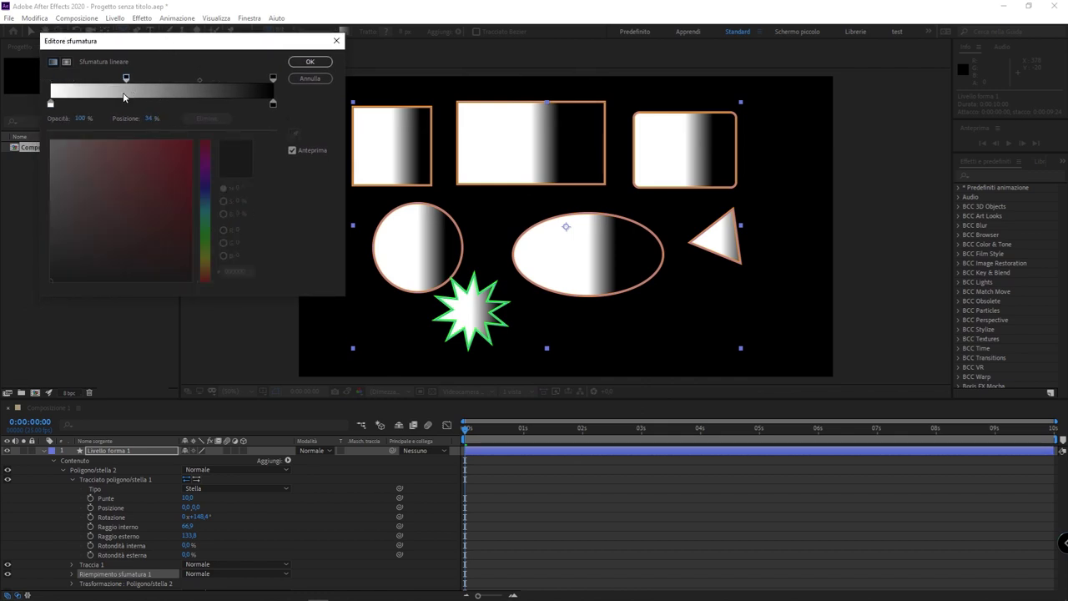
left_click(119, 78)
Set a dark red start stop at 28%, midpoint 64.6%, and purple end stop near 83%
mouse_move(119, 77)
left_mouse_down()
mouse_move(130, 80)
mouse_move(50, 78)
mouse_move(113, 104)
left_mouse_up()
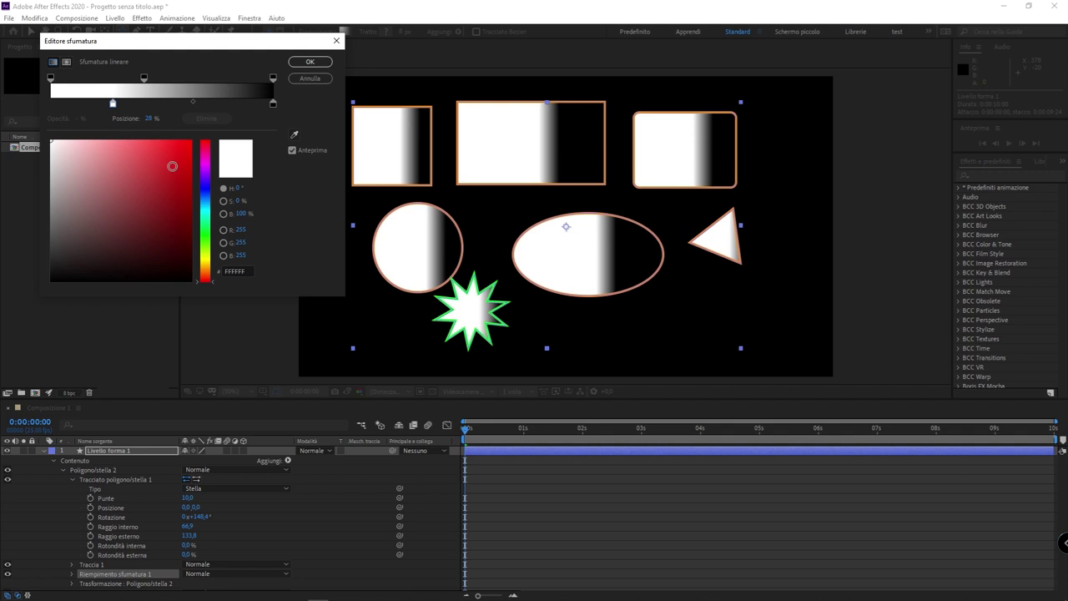
left_click_drag(169, 164, 153, 190)
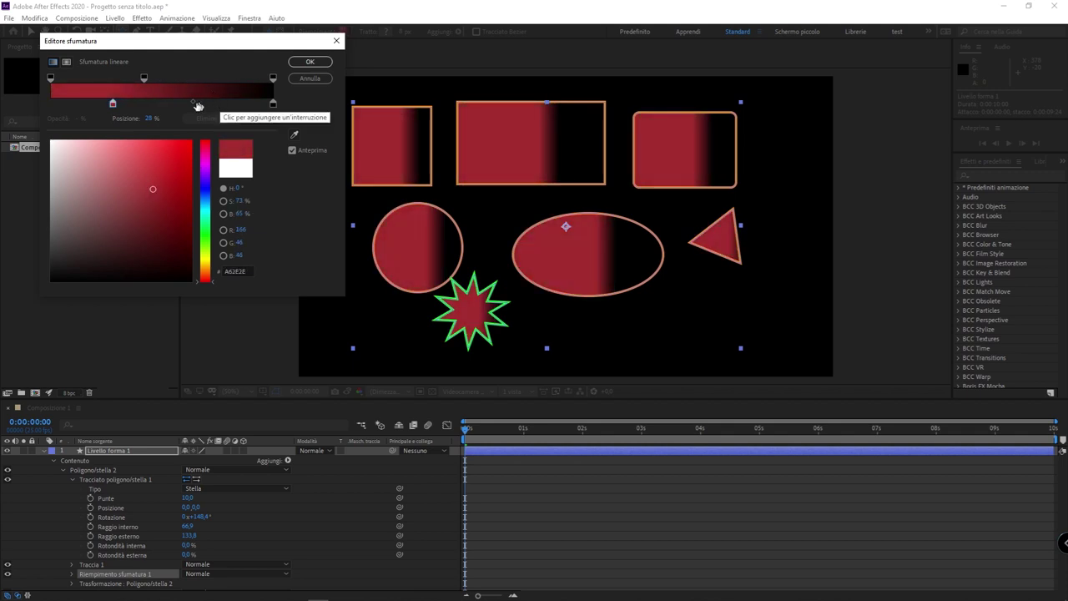
left_click_drag(193, 102, 215, 104)
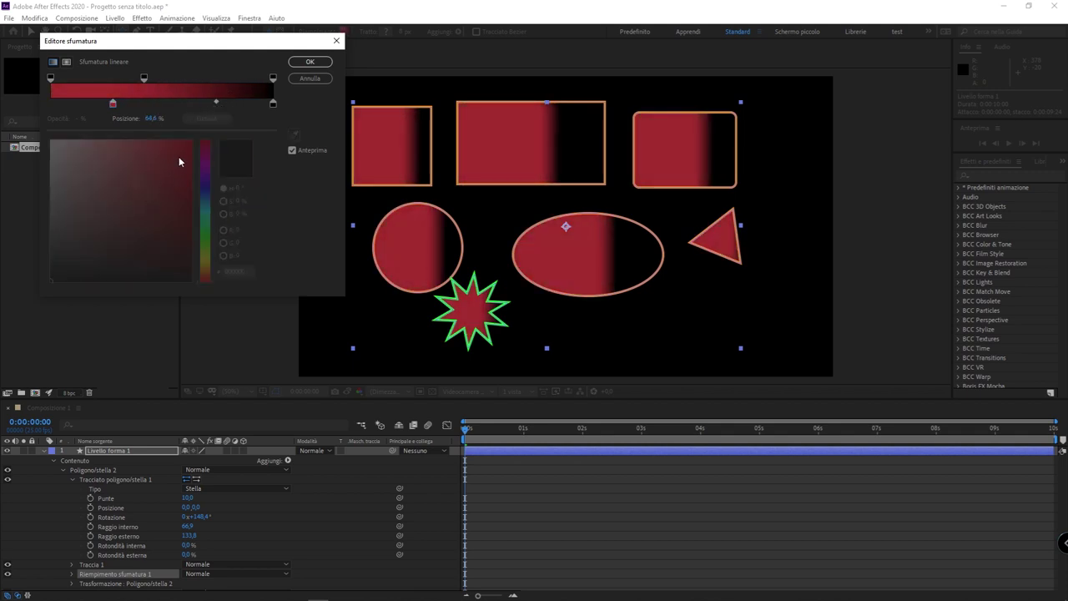
left_click_drag(272, 102, 236, 103)
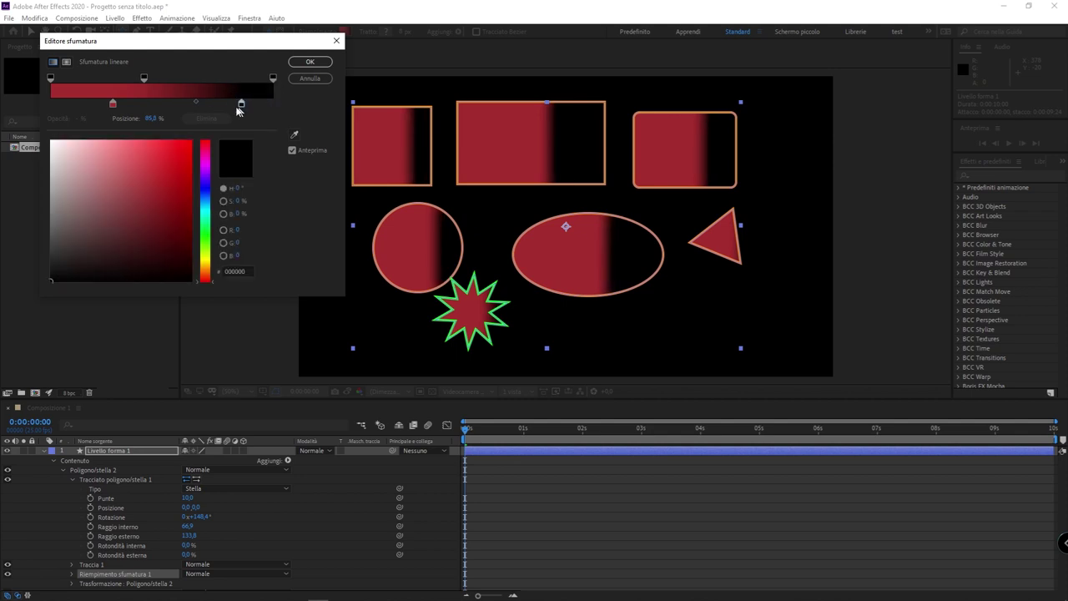
mouse_move(172, 178)
left_mouse_down()
mouse_move(136, 231)
mouse_move(70, 181)
left_mouse_up()
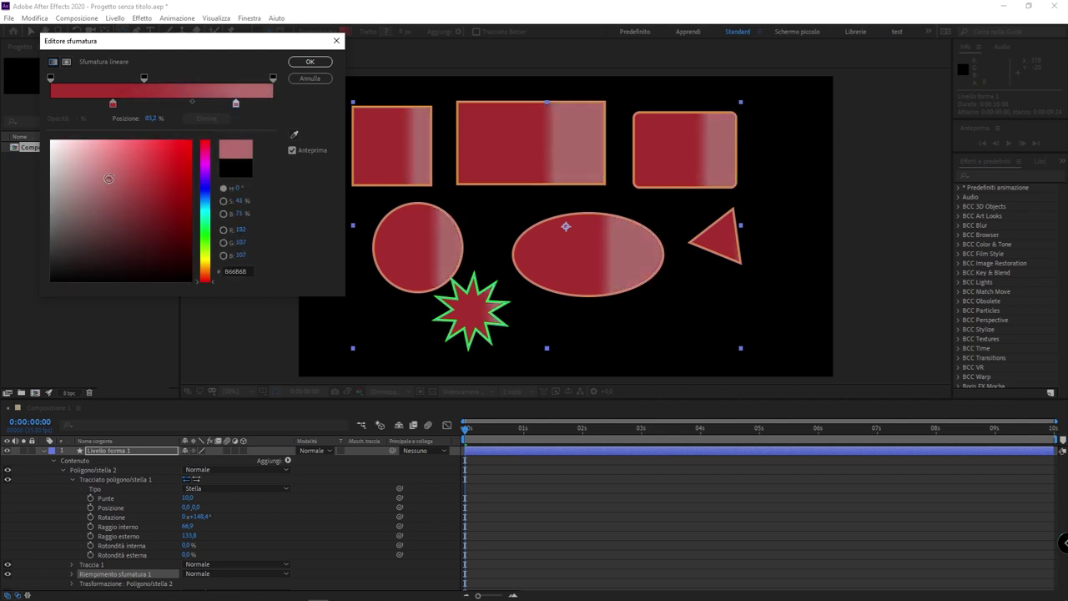
mouse_move(205, 216)
left_mouse_down()
mouse_move(177, 186)
mouse_move(187, 169)
left_mouse_up()
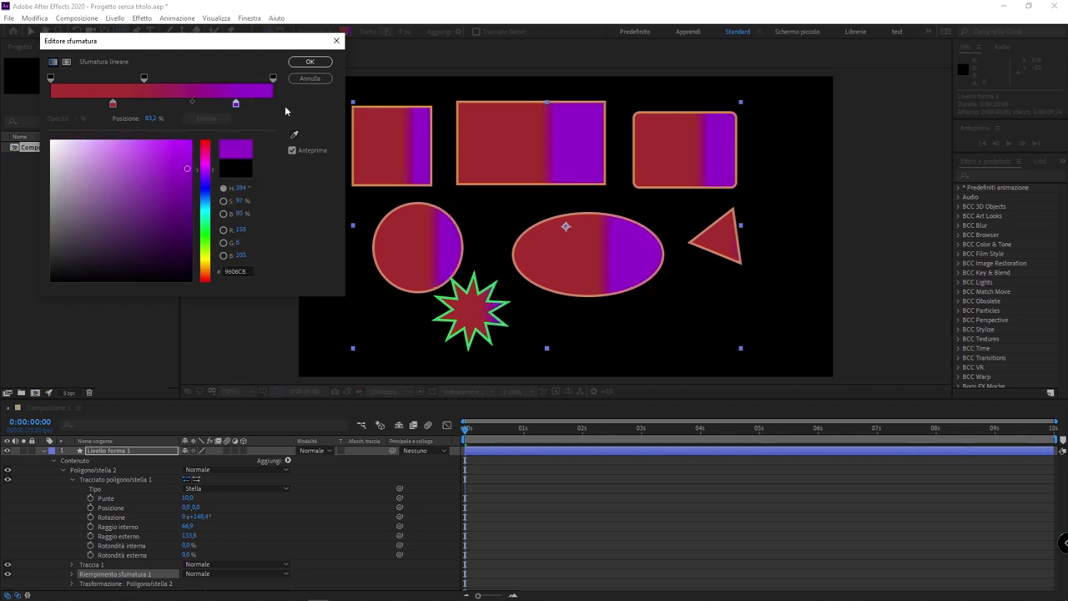
left_click(318, 65)
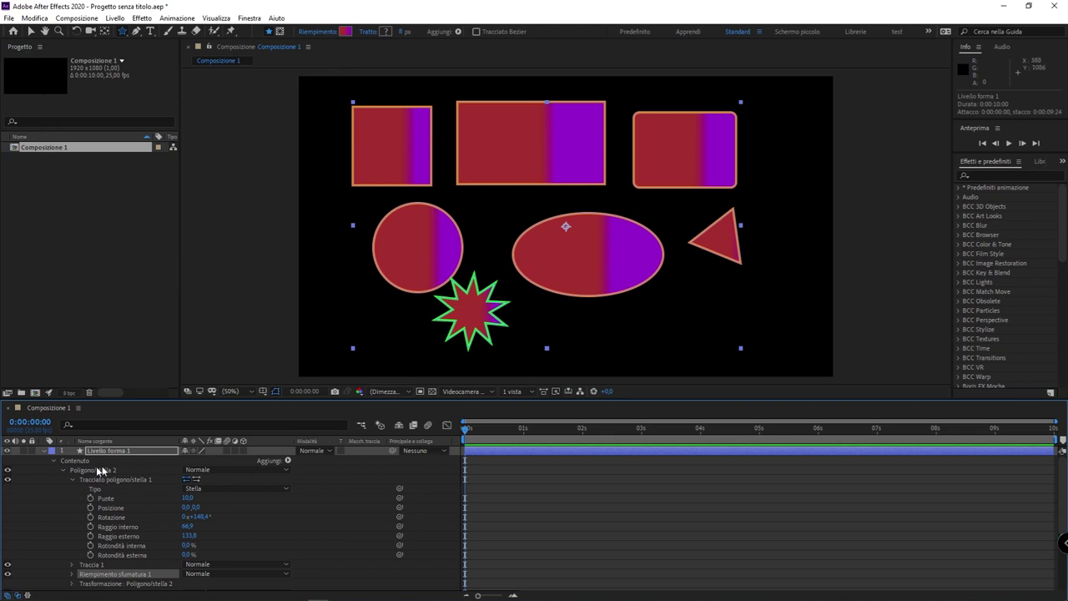
Draw a small circle in the lower right of the composition with the Ellipse Tool
left_click(110, 451)
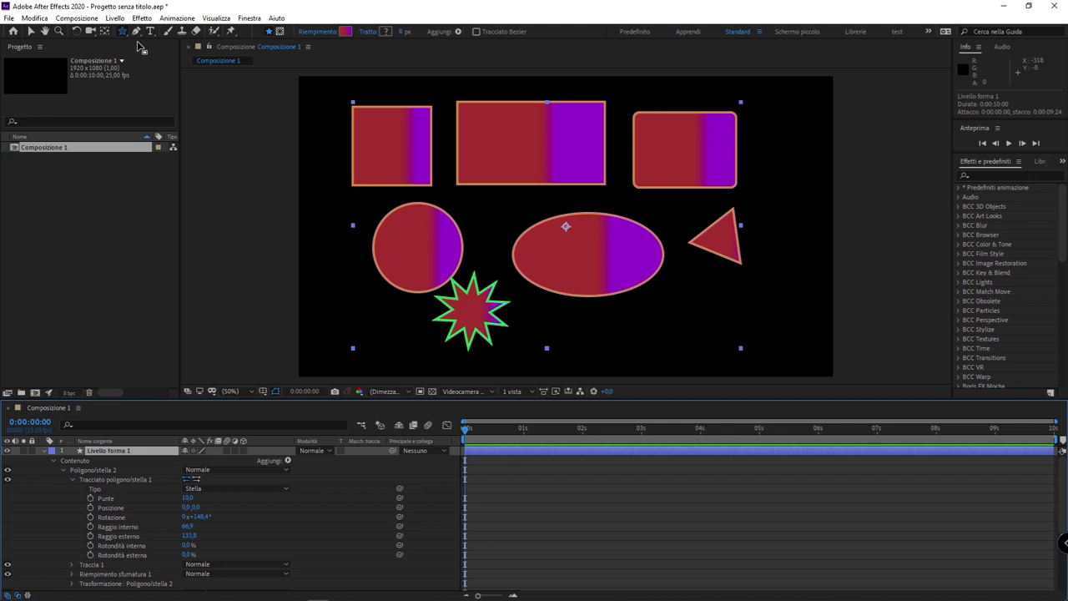
left_click_drag(123, 34, 194, 60)
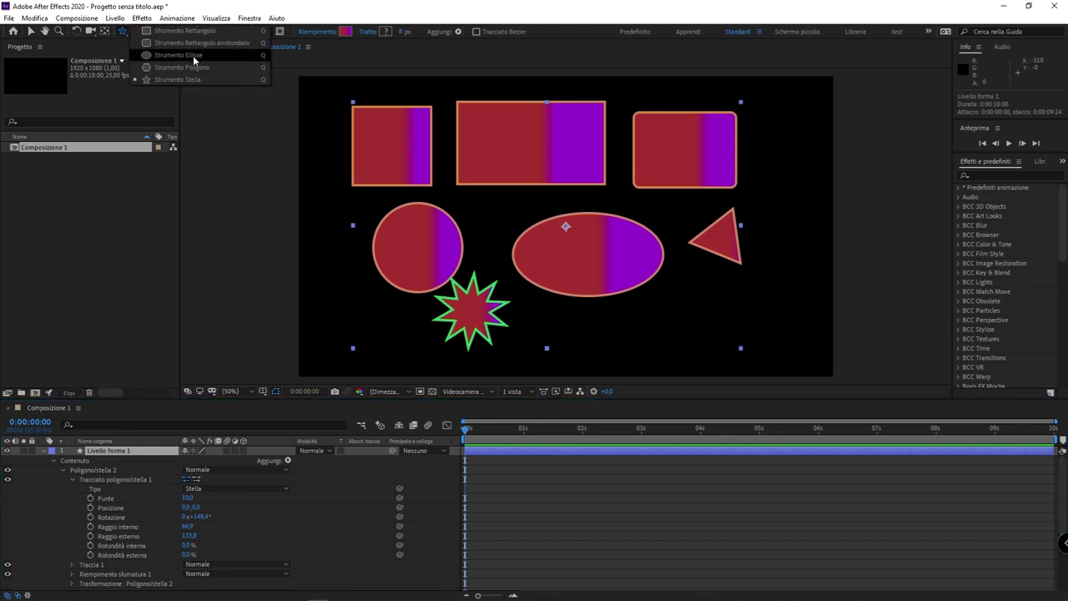
left_click(194, 56)
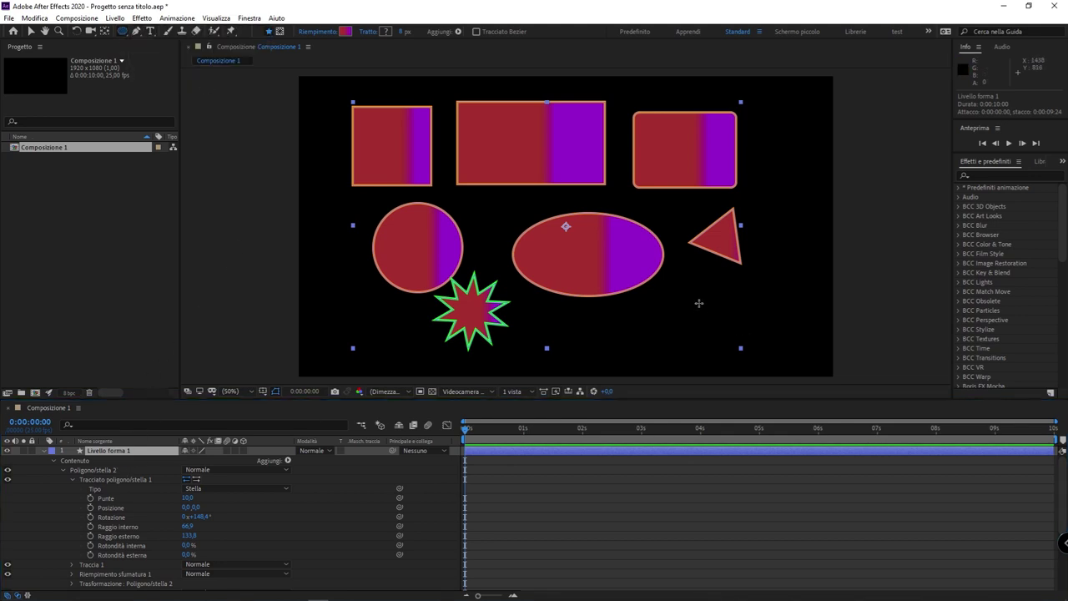
left_click_drag(700, 303, 774, 365)
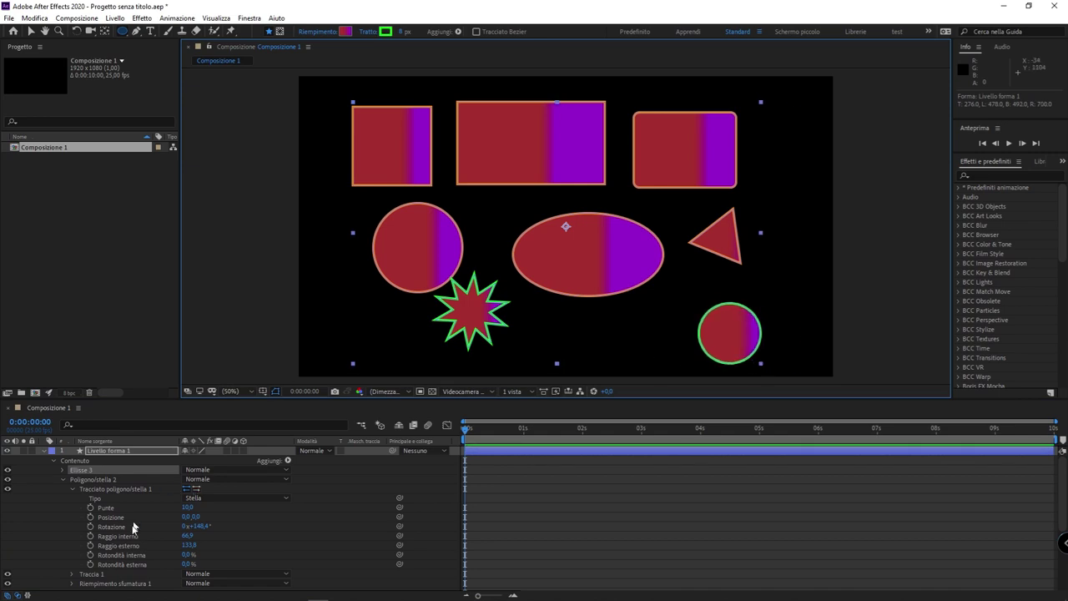
Delete the whole shape layer from the timeline
left_click(107, 531)
left_click(111, 449)
key("Delete")
key("Delete")
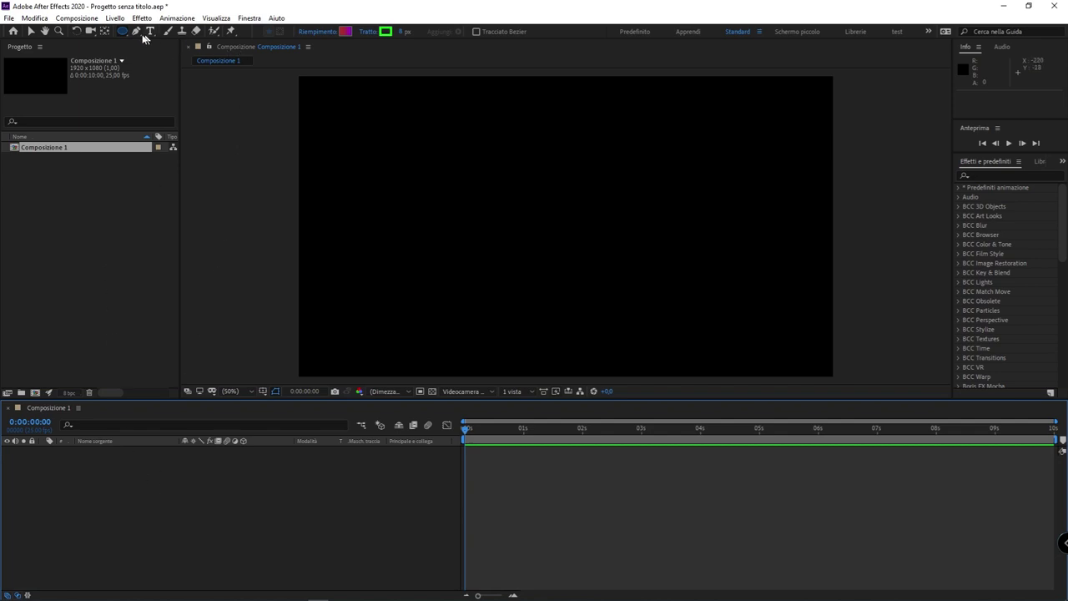
Draw a large circle 'Ellisse 1' in the upper left of the empty composition
mouse_move(391, 121)
left_mouse_down()
mouse_move(518, 256)
mouse_move(538, 260)
left_mouse_up()
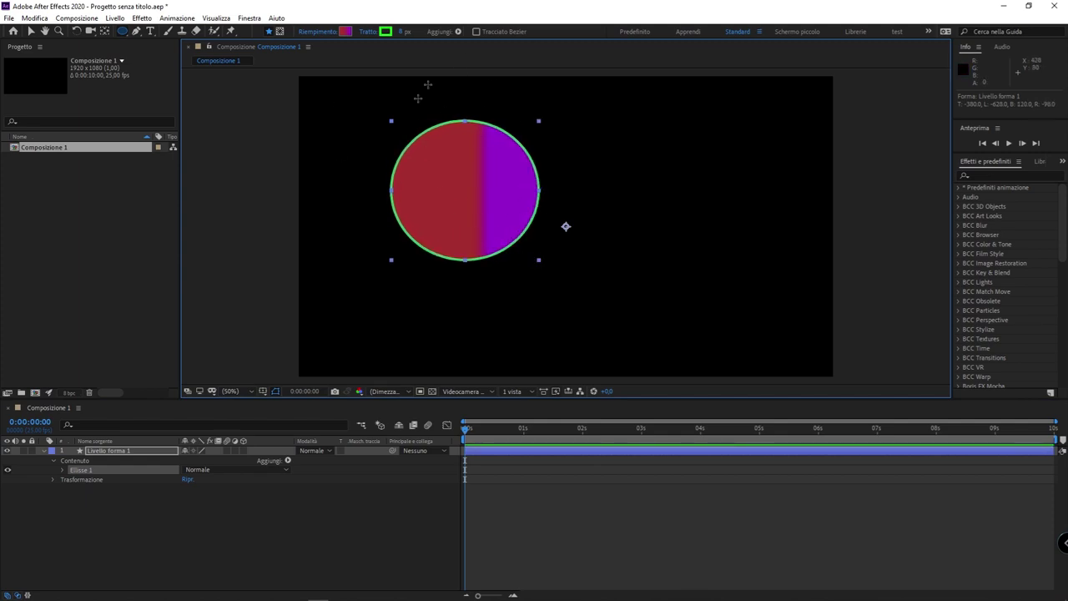
left_click(346, 31)
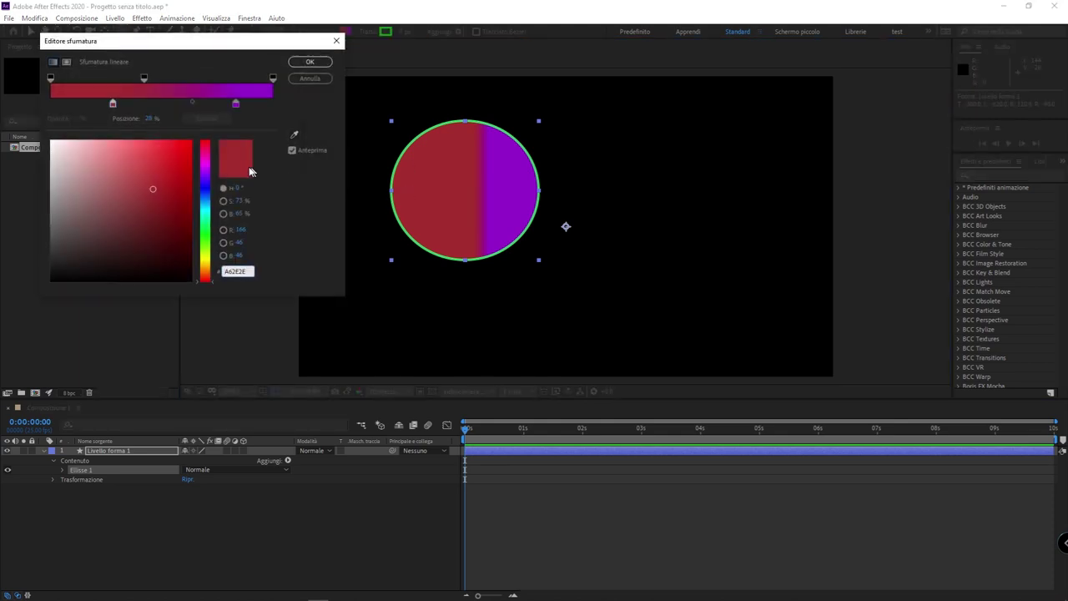
Change the circle's fill to solid bright red FF0000
left_click(177, 181)
left_click_drag(183, 171, 288, 138)
left_click(310, 63)
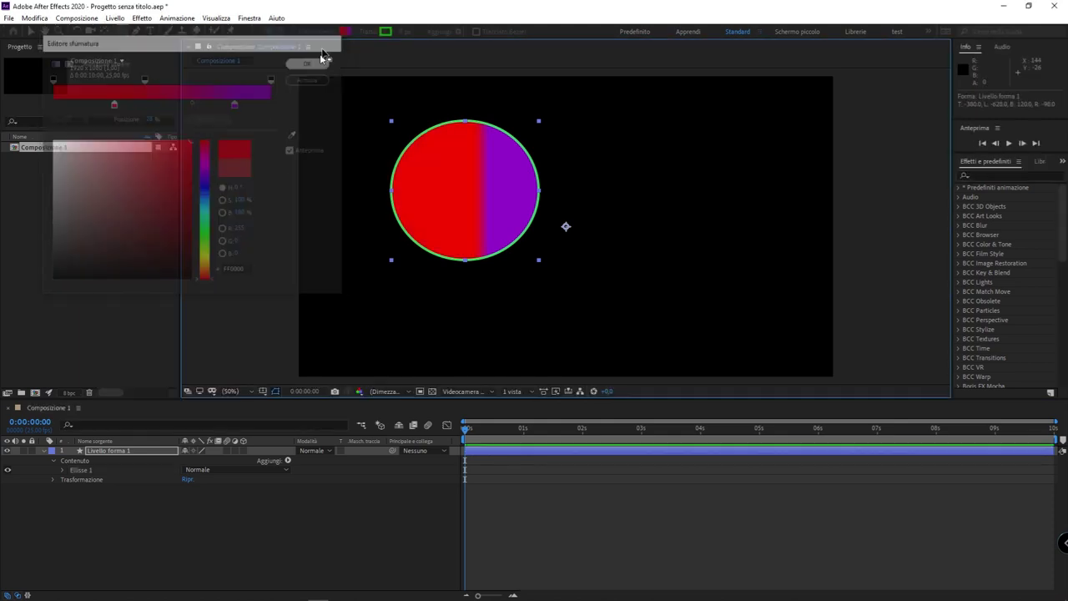
left_click(319, 36)
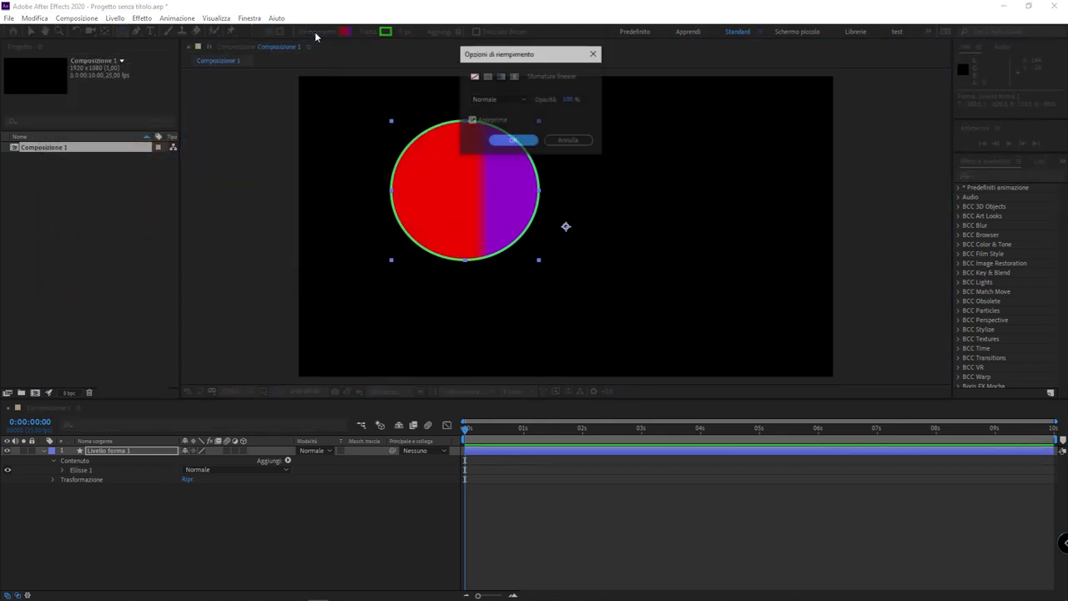
left_click(489, 76)
left_click(513, 140)
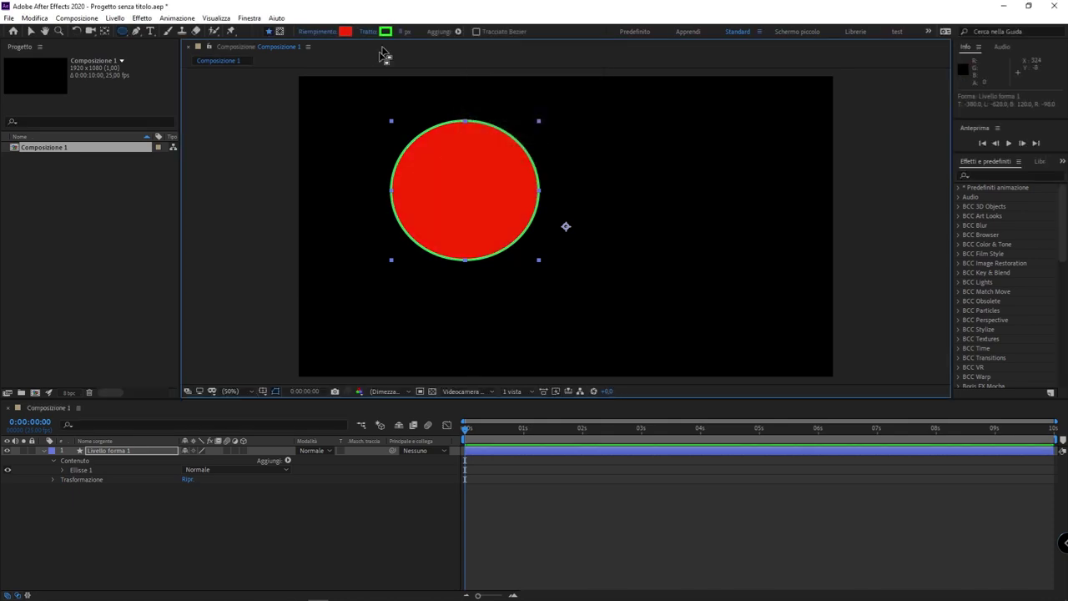
Give the circle a yellow FFD800 outline, then deselect the layer
left_click(386, 32)
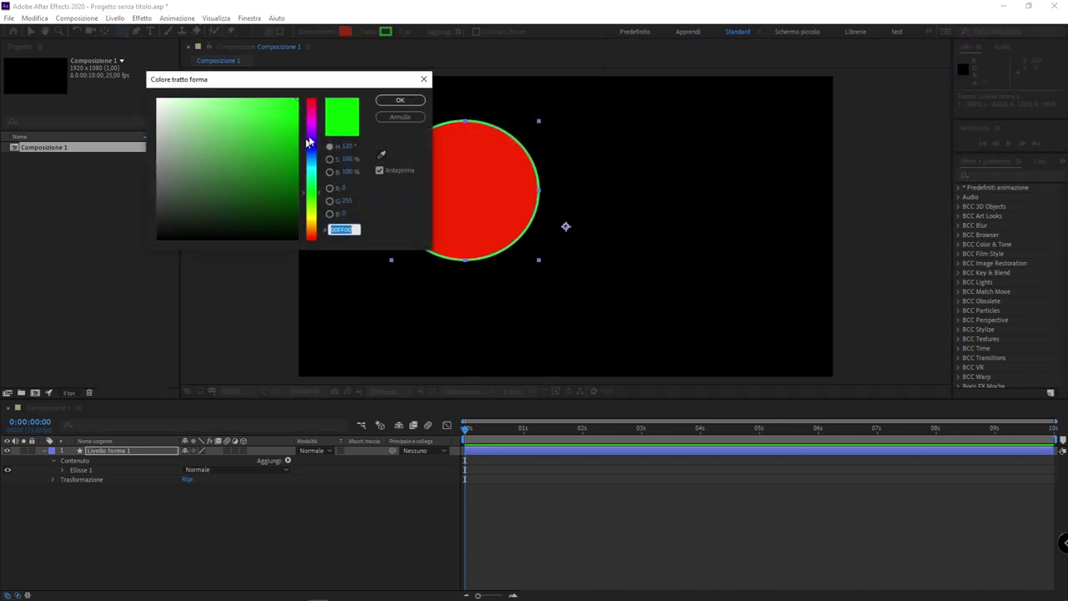
left_click_drag(308, 142, 310, 219)
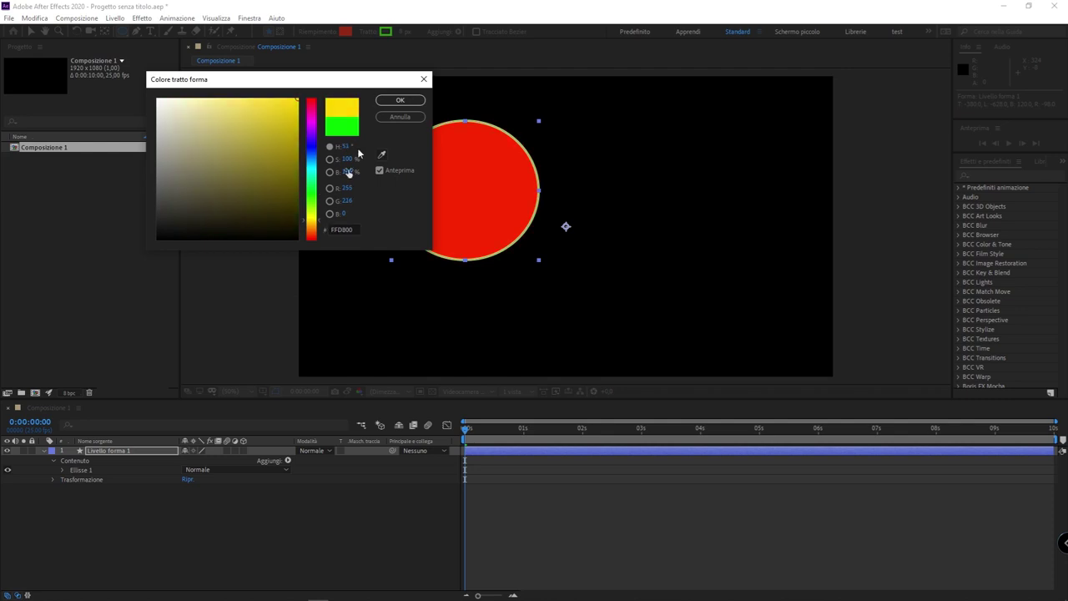
left_click(400, 100)
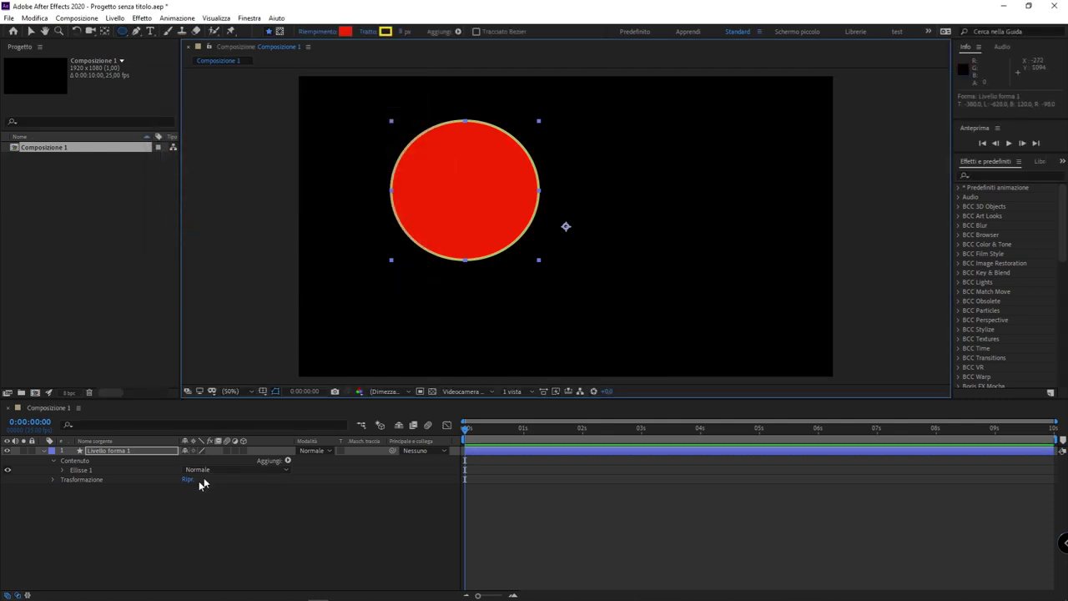
left_click(193, 527)
left_click(131, 451)
left_click(191, 534)
left_click(126, 470)
key("ctrl+shift+a")
Draw a second red, yellow-outlined ellipse on the right of the composition
left_click(122, 30)
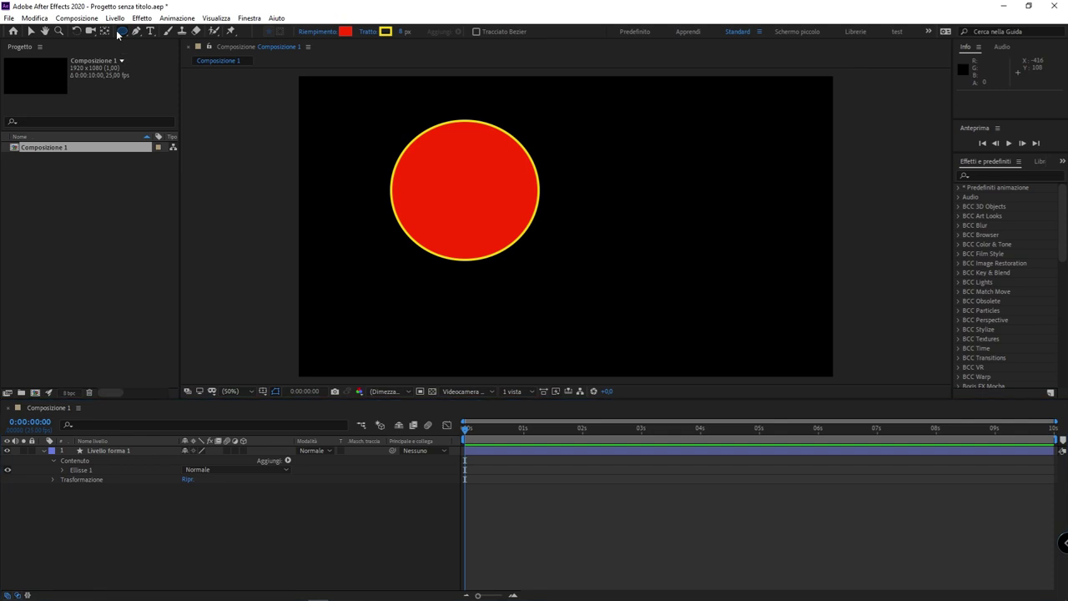
mouse_move(622, 144)
left_mouse_down()
mouse_move(729, 298)
mouse_move(773, 315)
left_mouse_up()
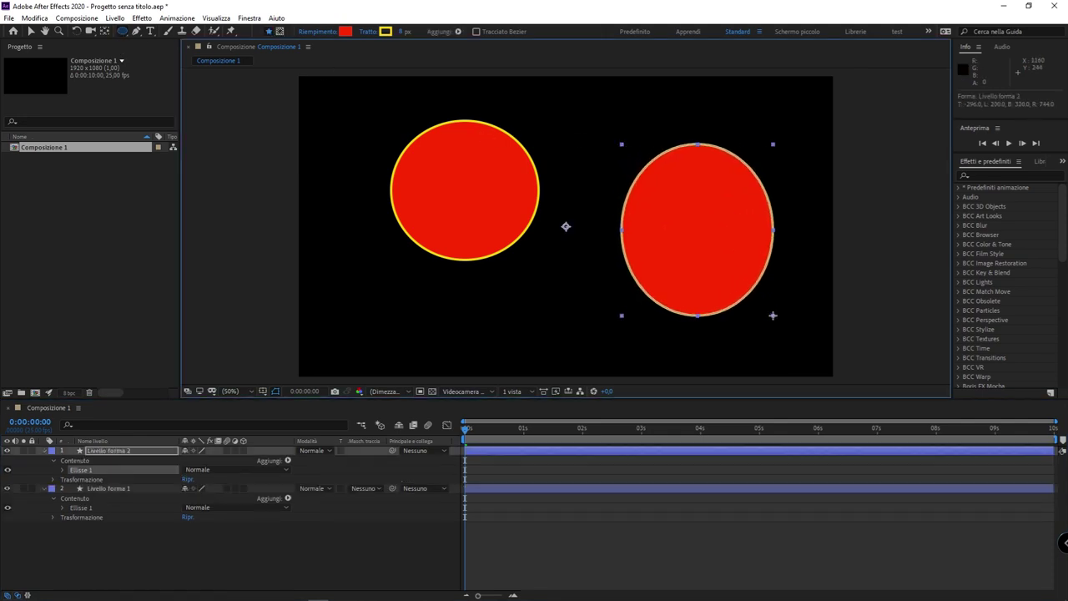
left_click(44, 451)
left_click(44, 460)
Select the left circle's layer 'Livello forma 1' and delete it
left_click(107, 460)
left_click(106, 451)
left_click(44, 460)
left_click(101, 472)
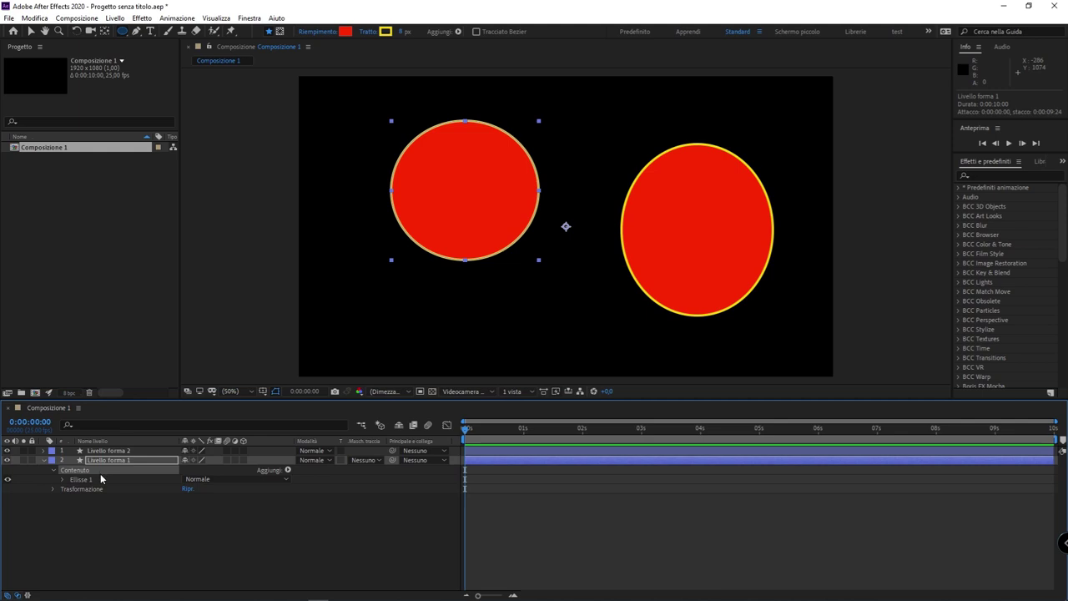
left_click(99, 481)
left_click(98, 472)
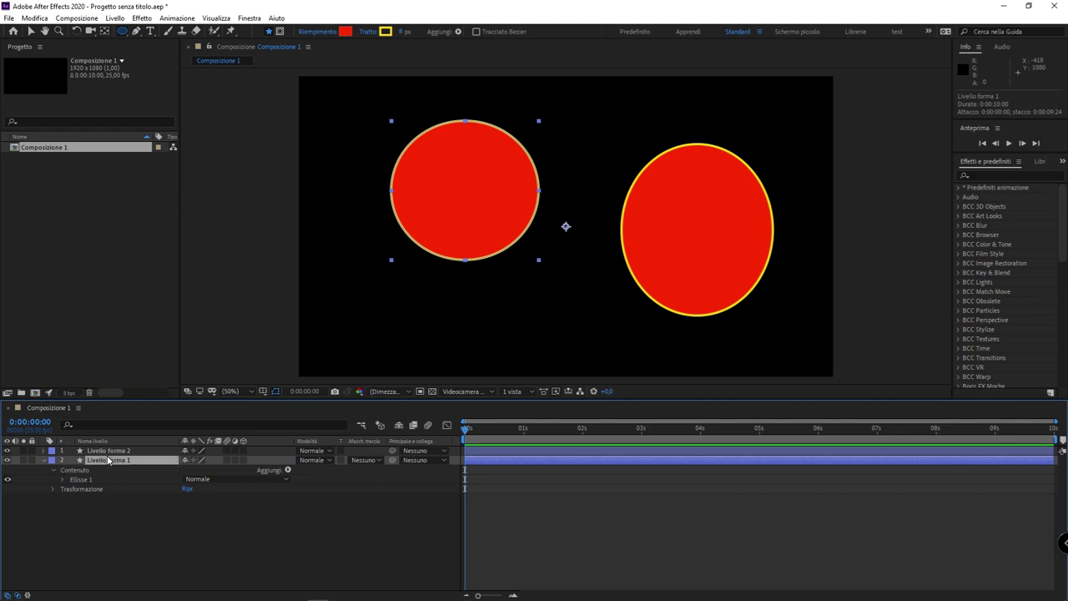
key("Delete")
Select 'Livello forma 2' and delete it, leaving 'Composizione 1' empty
left_click(104, 450)
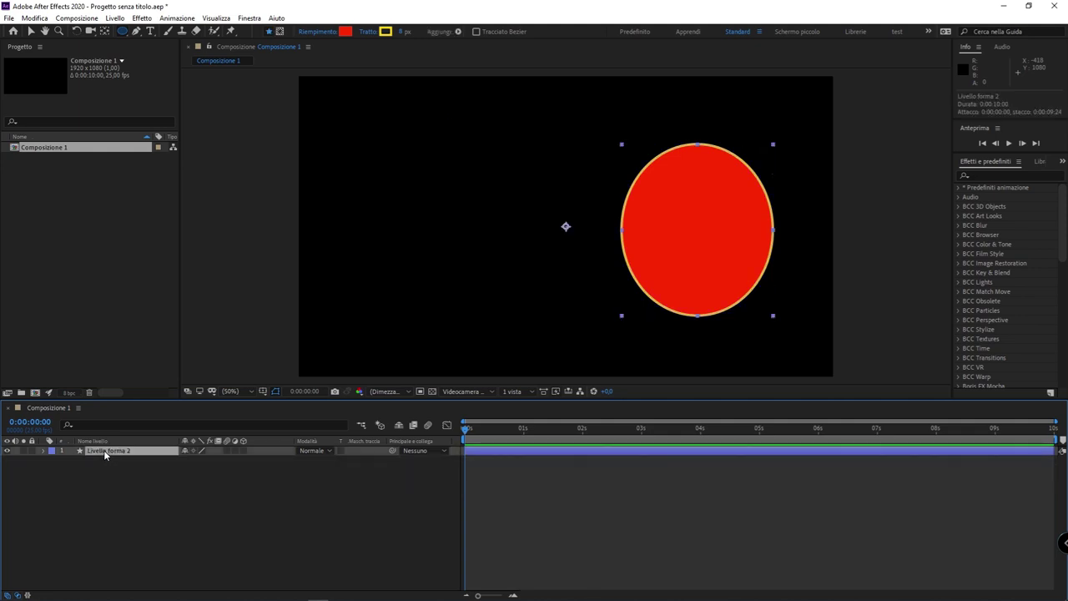
key("Delete")
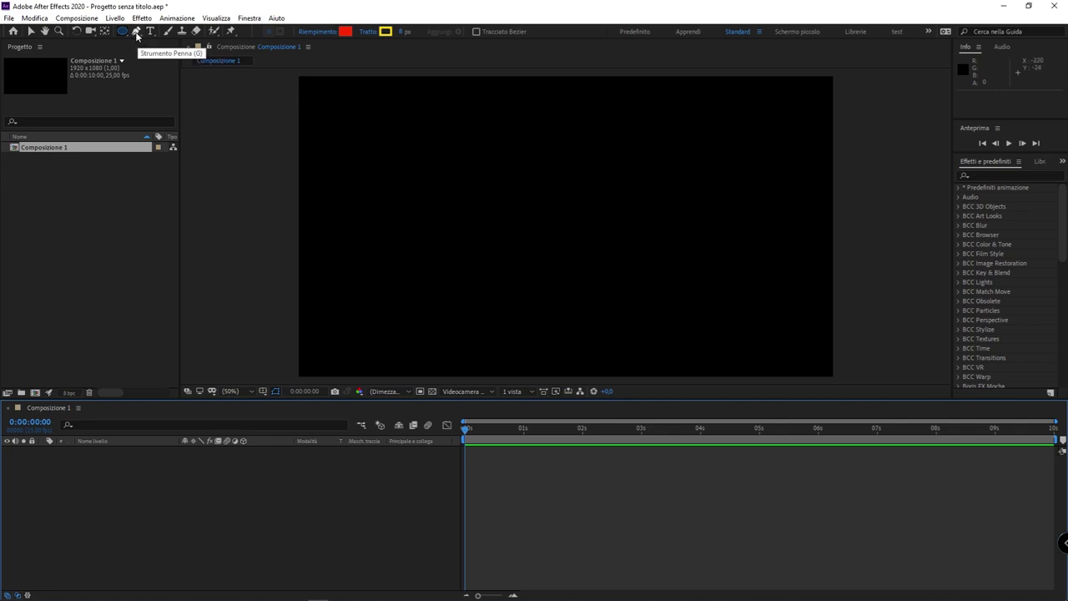
Draw a closed curved red shape with the Pen tool, then undo it
left_click(137, 33)
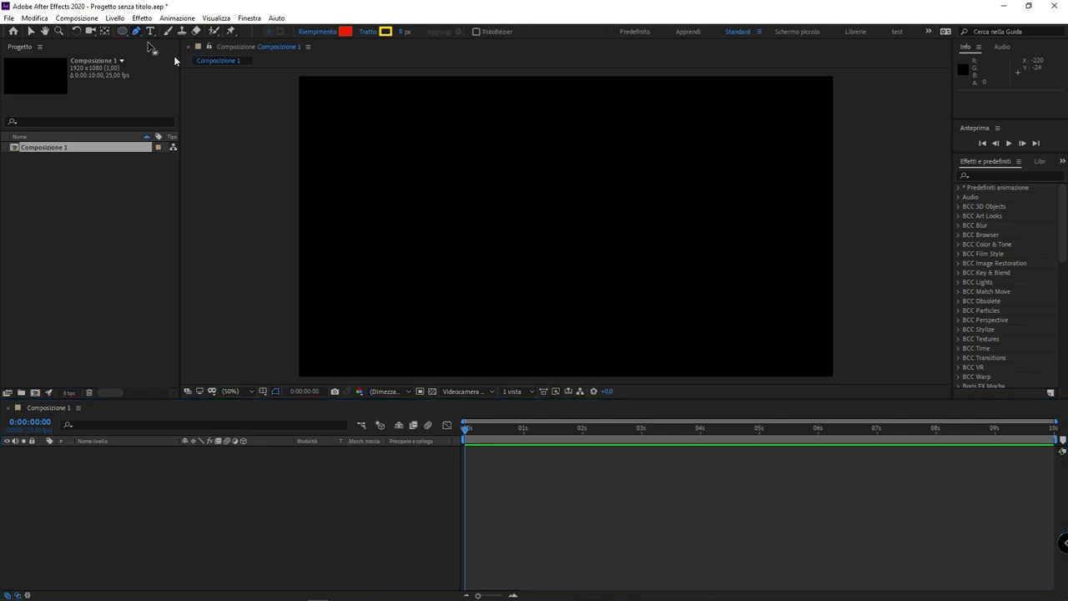
left_click_drag(440, 143, 503, 163)
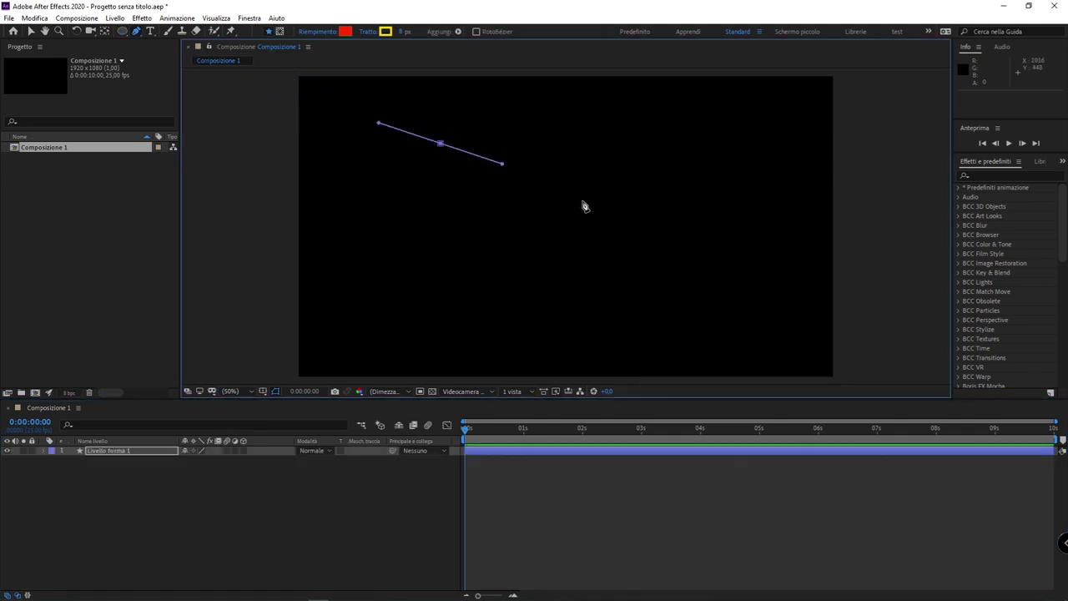
left_click_drag(582, 200, 632, 244)
left_click_drag(569, 290, 451, 281)
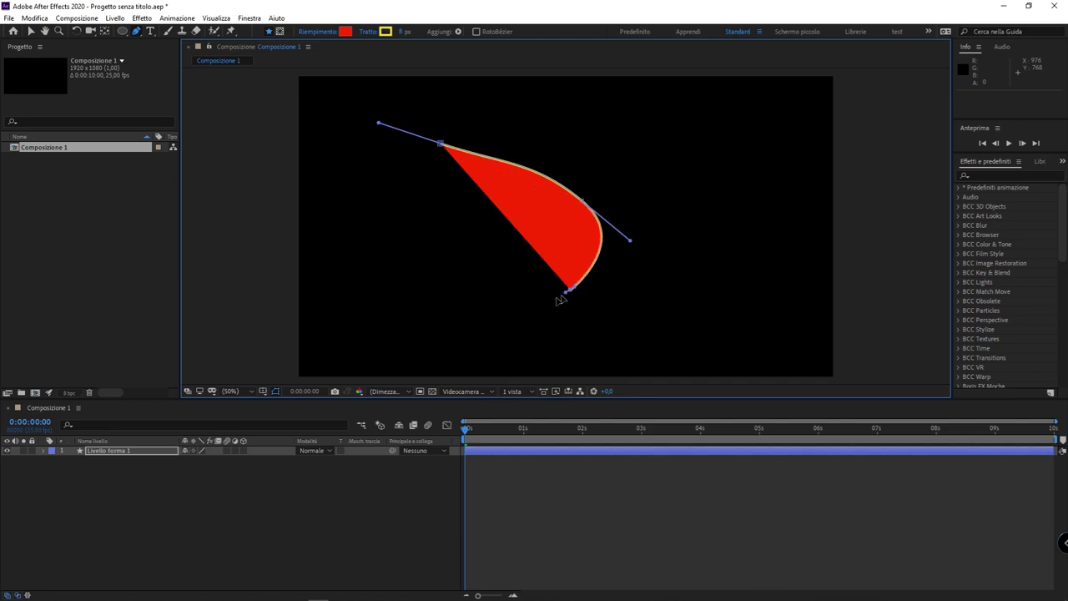
left_click(413, 214)
left_click(387, 152)
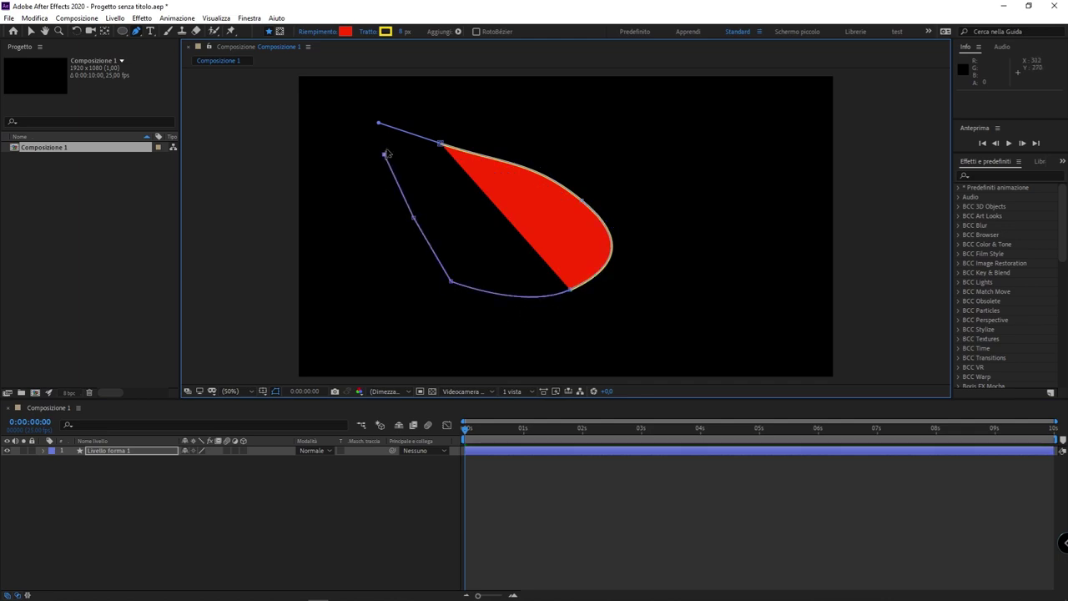
left_click(441, 145)
key("ctrl+z")
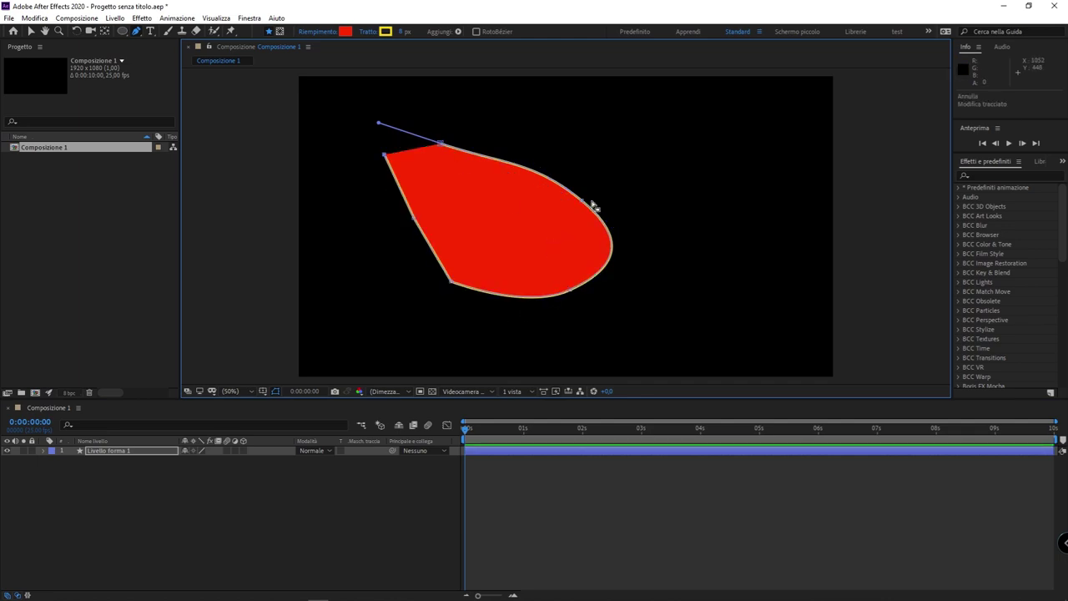
key("ctrl+z")
key("ctrl+z")
key("ctrl+z")
key("ctrl+z")
key("ctrl+z")
key("ctrl+z")
Draw a straight yellow line across the composition, then undo it and its shape layer
left_click(412, 201)
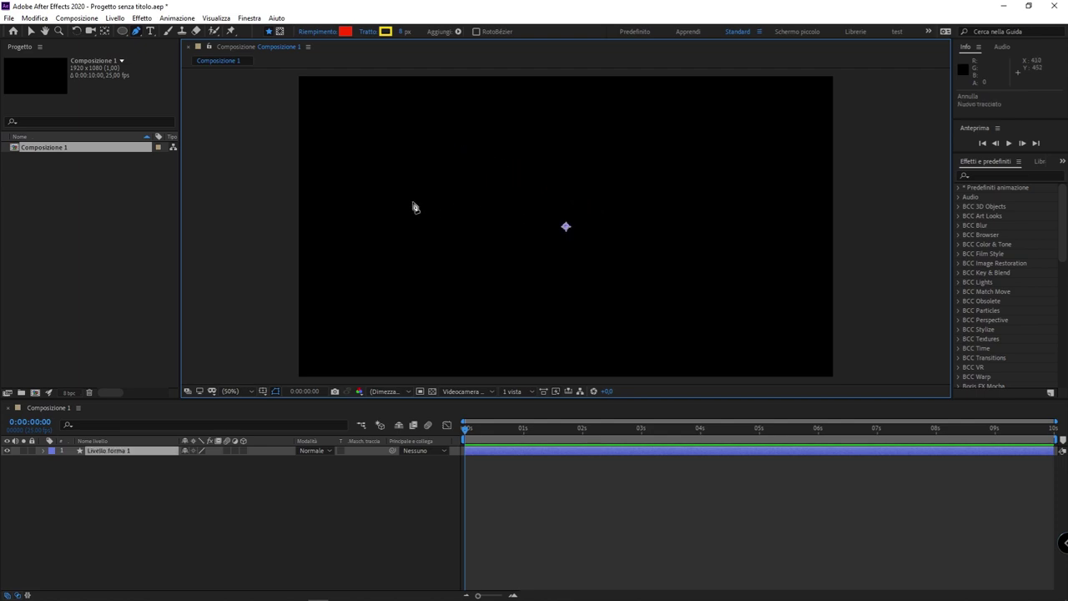
left_click(687, 194)
key("F2")
left_click(255, 509)
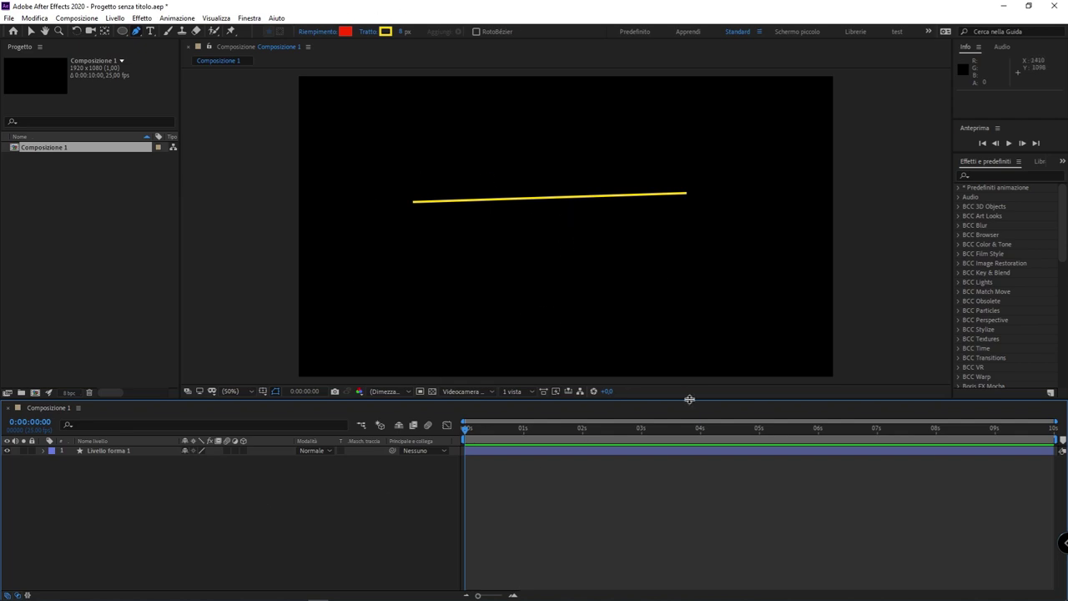
key("ctrl+z")
key("ctrl+z")
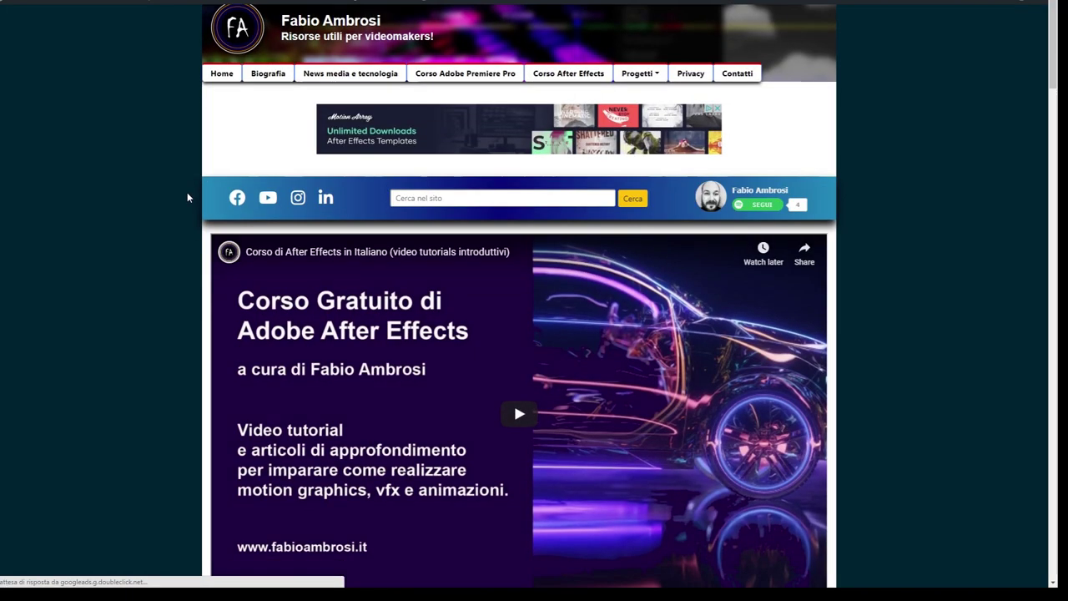
Scroll down through the After Effects course article to its modulo Base lesson index
scroll(187, 192, "down", 3)
scroll(187, 193, "down", 5)
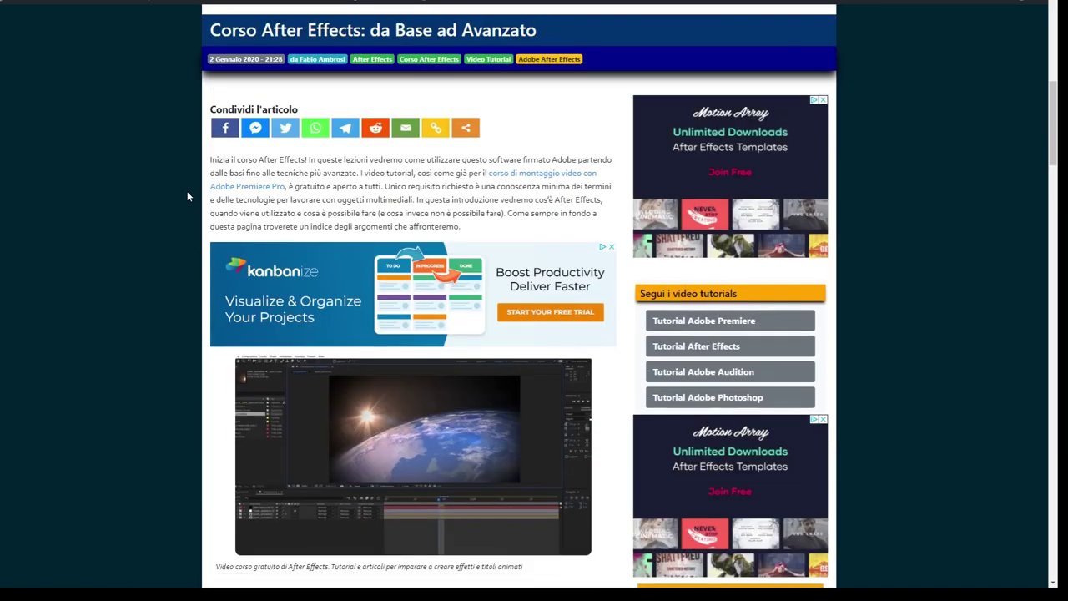
scroll(187, 194, "down", 4)
scroll(187, 194, "down", 8)
scroll(188, 196, "down", 5)
scroll(188, 196, "down", 4)
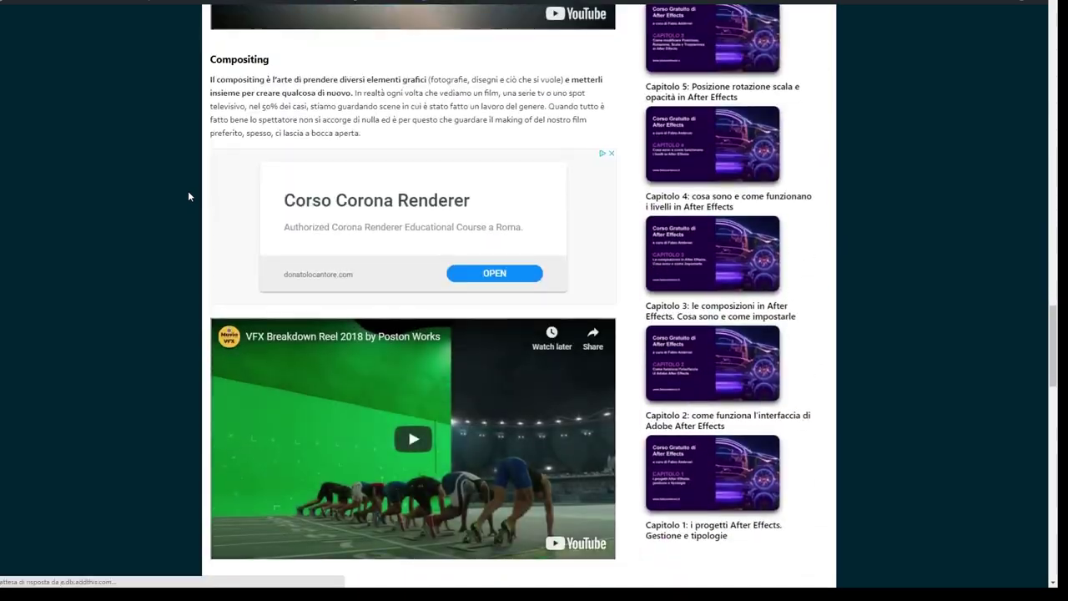
scroll(188, 196, "down", 4)
scroll(188, 197, "down", 4)
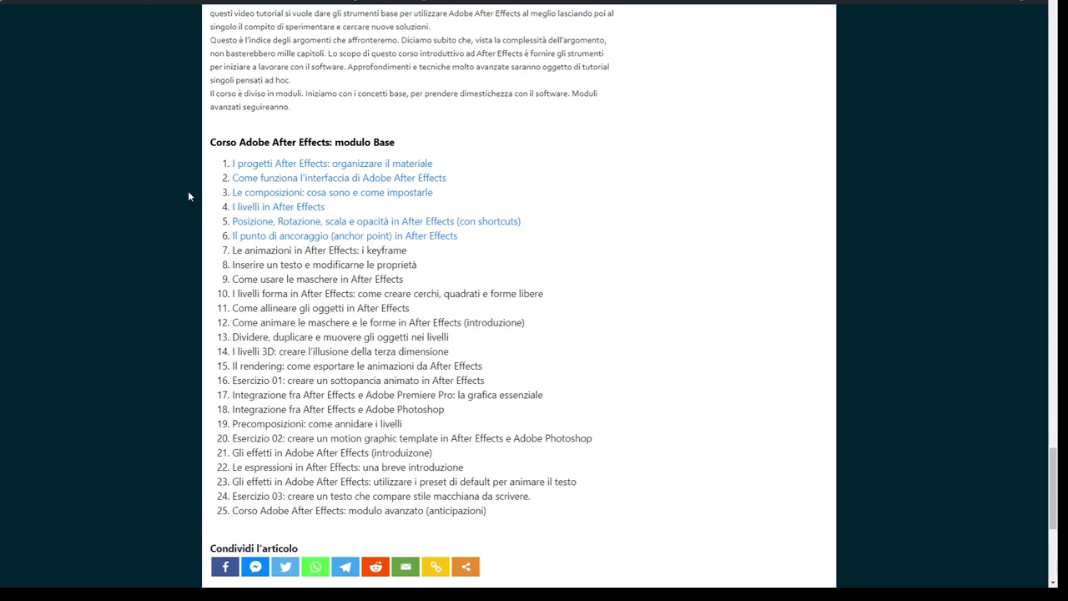
scroll(154, 142, "down", 3)
scroll(154, 145, "down", 3)
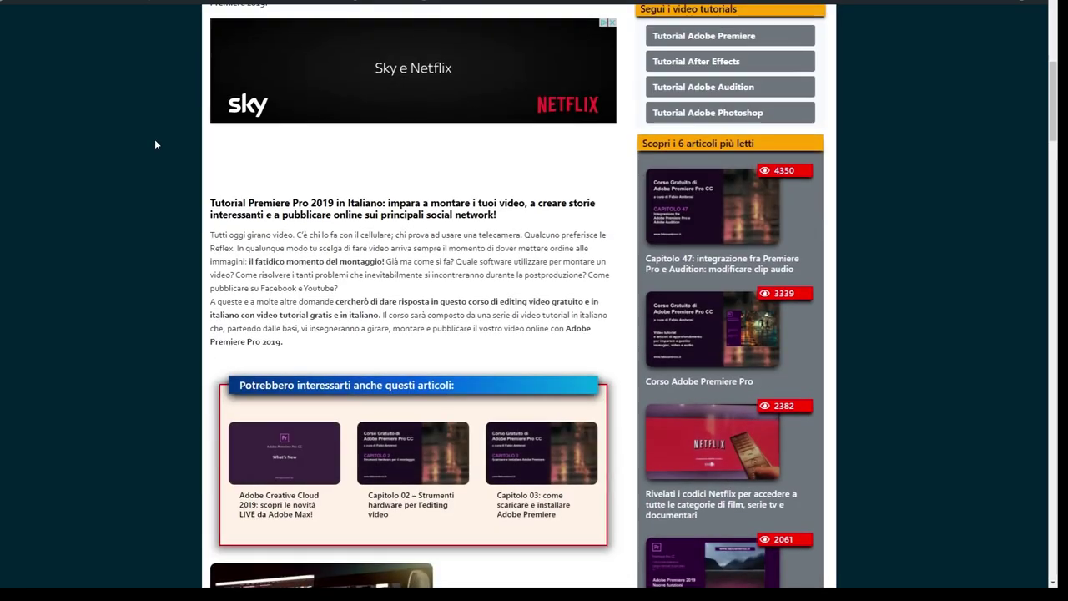
scroll(155, 144, "down", 3)
scroll(155, 145, "down", 3)
scroll(155, 144, "down", 3)
scroll(155, 145, "down", 3)
scroll(155, 144, "down", 2)
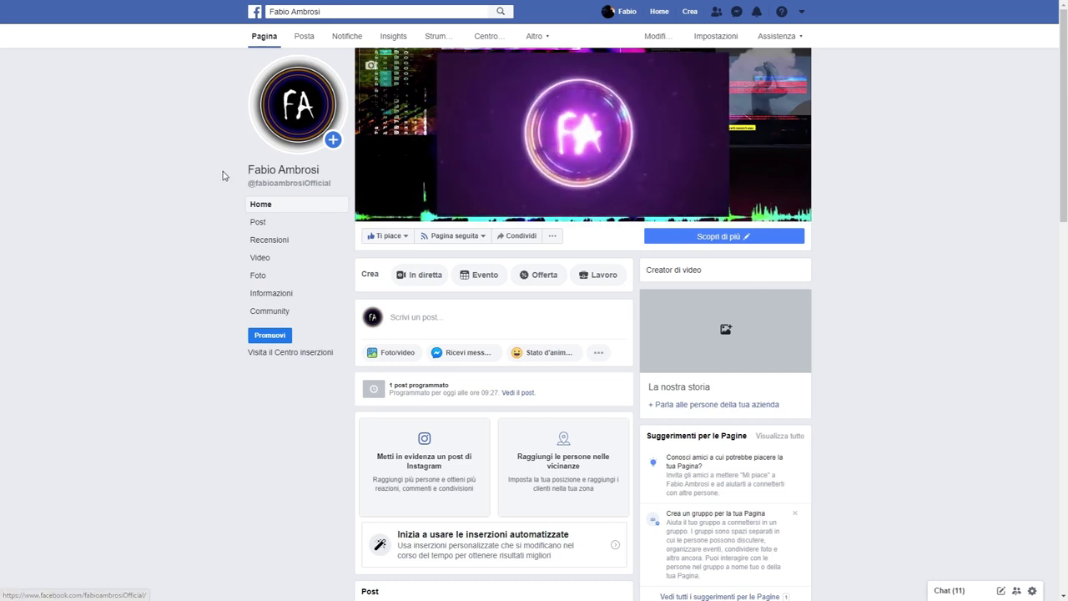
Scroll the Facebook page past Feedback e recensioni, Video and Foto to the recent posts
scroll(222, 177, "down", 4)
scroll(222, 180, "down", 5)
scroll(222, 182, "down", 3)
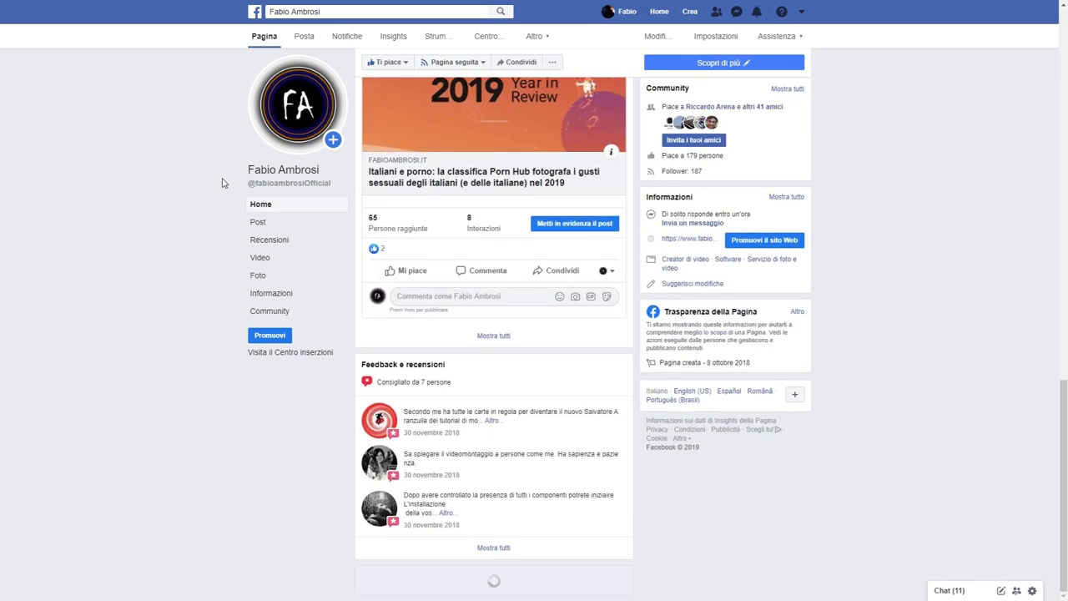
scroll(559, 300, "down", 4)
scroll(559, 310, "down", 2)
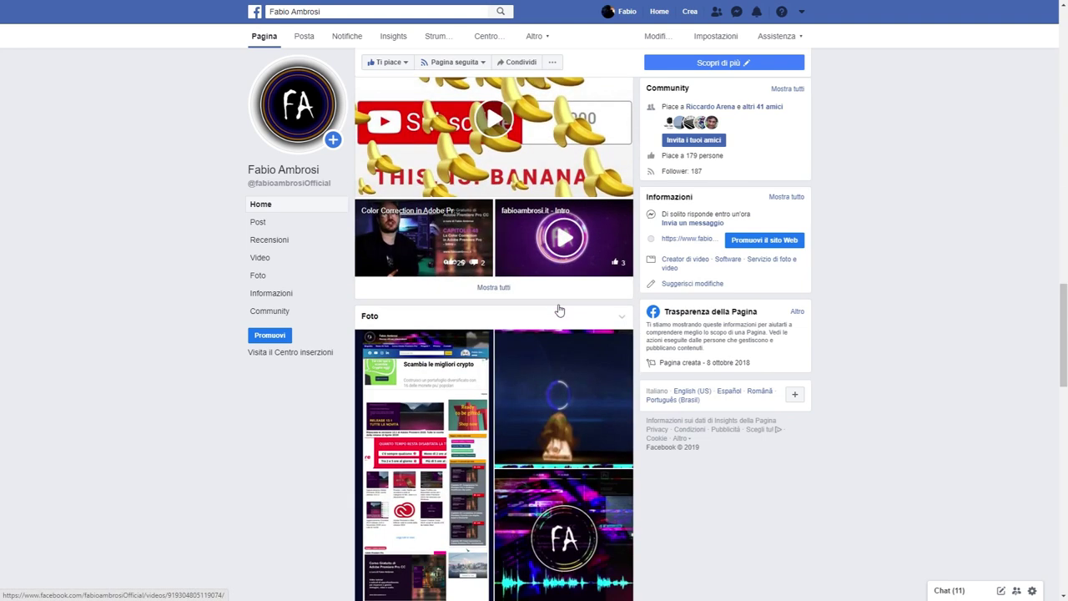
scroll(559, 310, "down", 3)
scroll(559, 310, "down", 4)
scroll(468, 299, "down", 5)
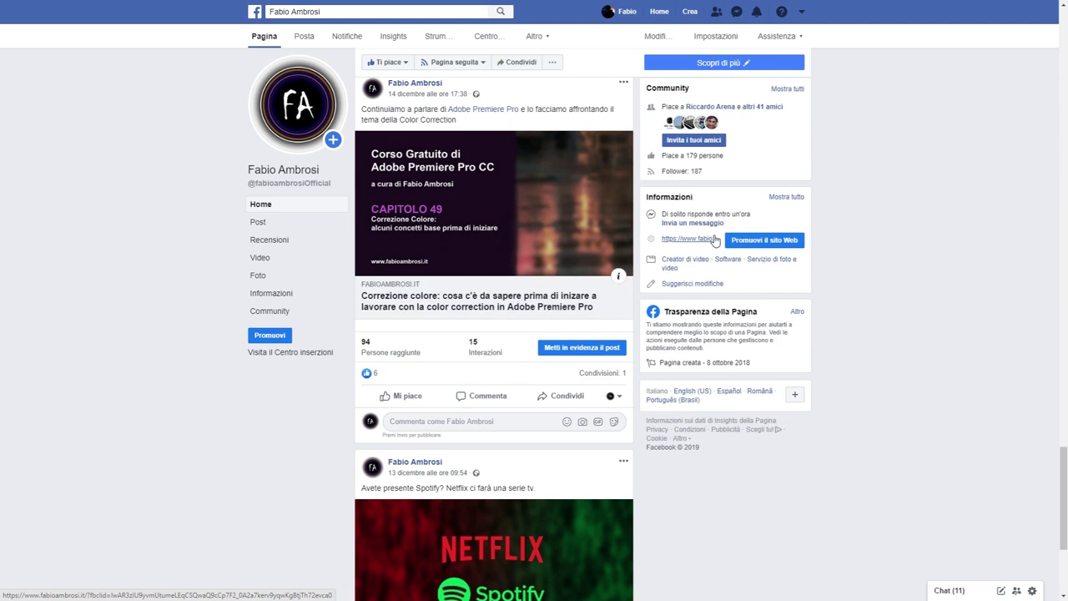
Scroll through the Premiere Pro lesson list, highlighting its text down to item 63
scroll(155, 138, "down", 2)
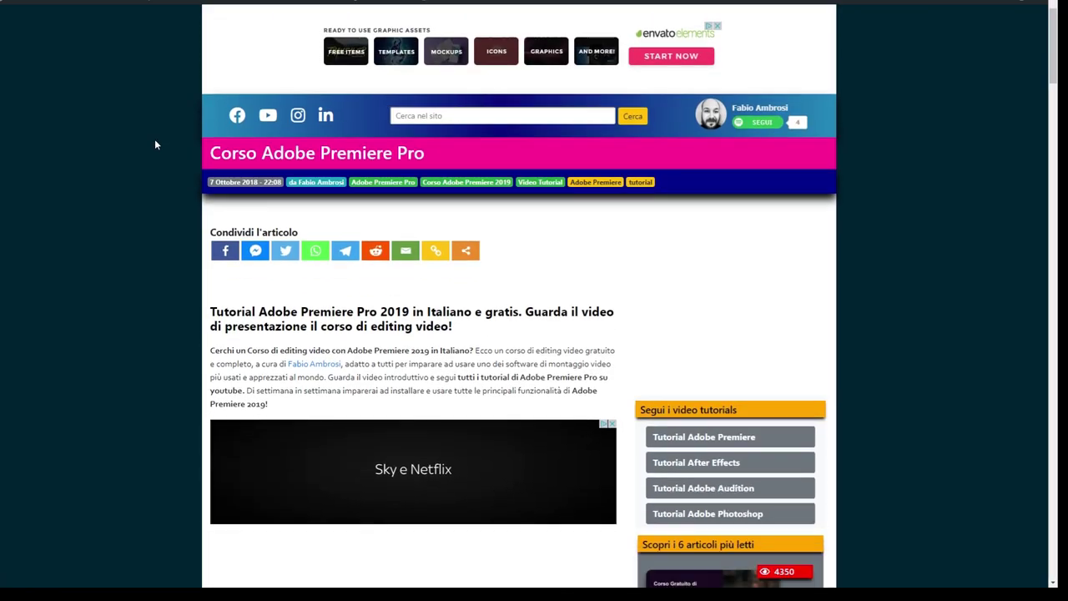
scroll(155, 139, "down", 5)
scroll(154, 142, "down", 3)
scroll(154, 144, "down", 5)
scroll(155, 144, "down", 5)
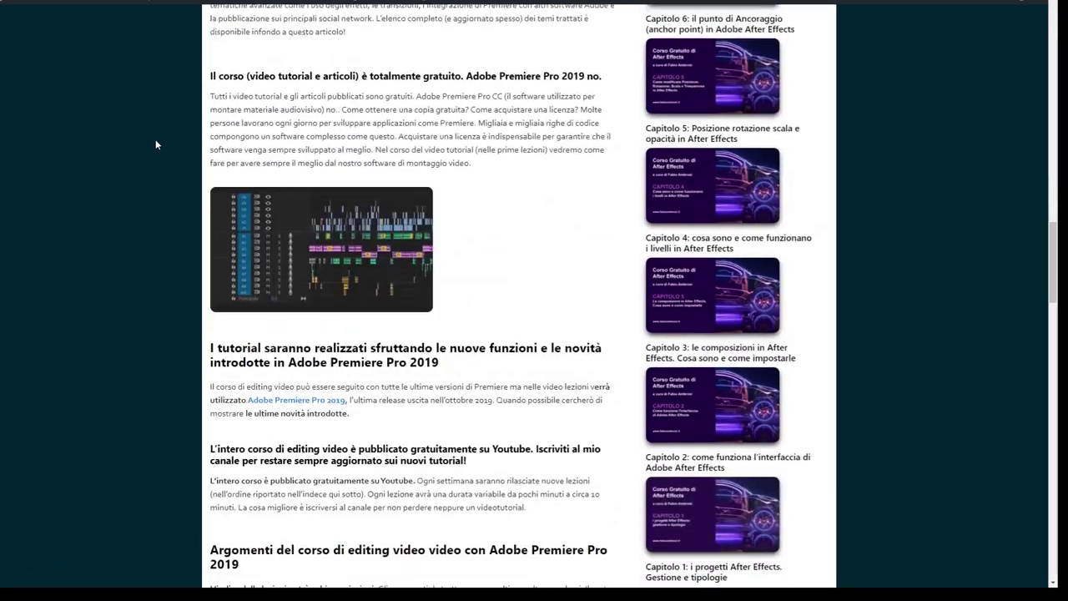
scroll(156, 144, "down", 5)
scroll(155, 144, "down", 3)
left_click_drag(222, 75, 312, 262)
scroll(293, 217, "down", 1)
scroll(293, 217, "down", 2)
scroll(300, 234, "down", 3)
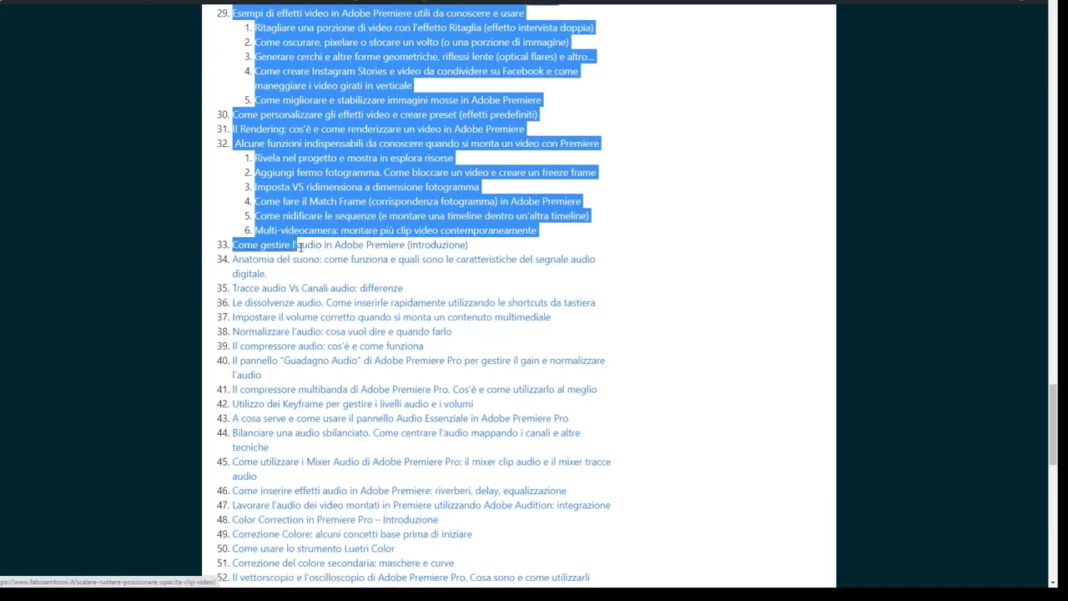
scroll(309, 250, "down", 3)
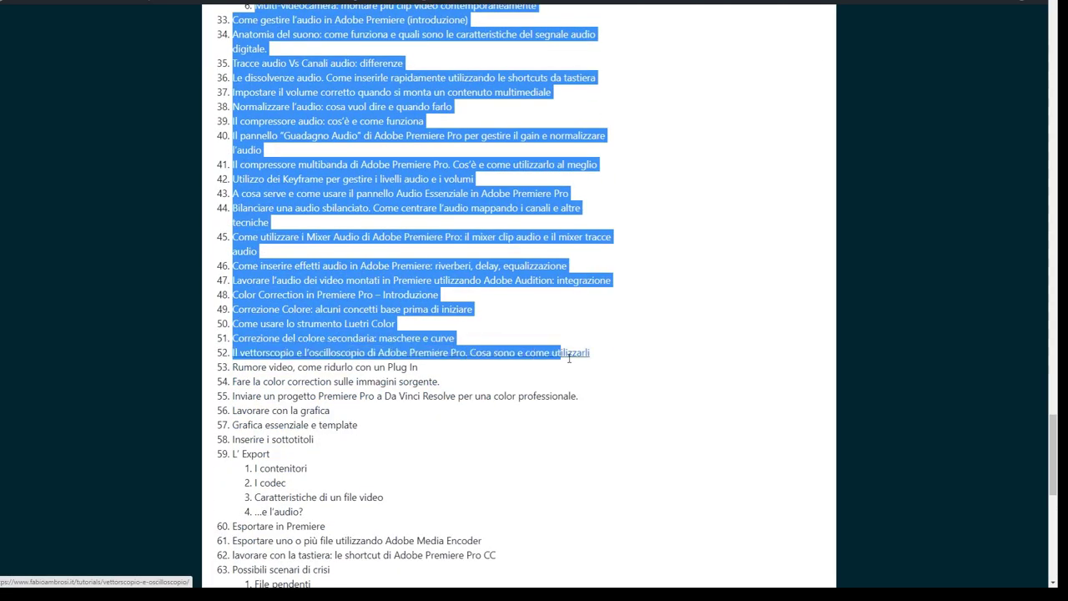
left_click_drag(313, 262, 317, 584)
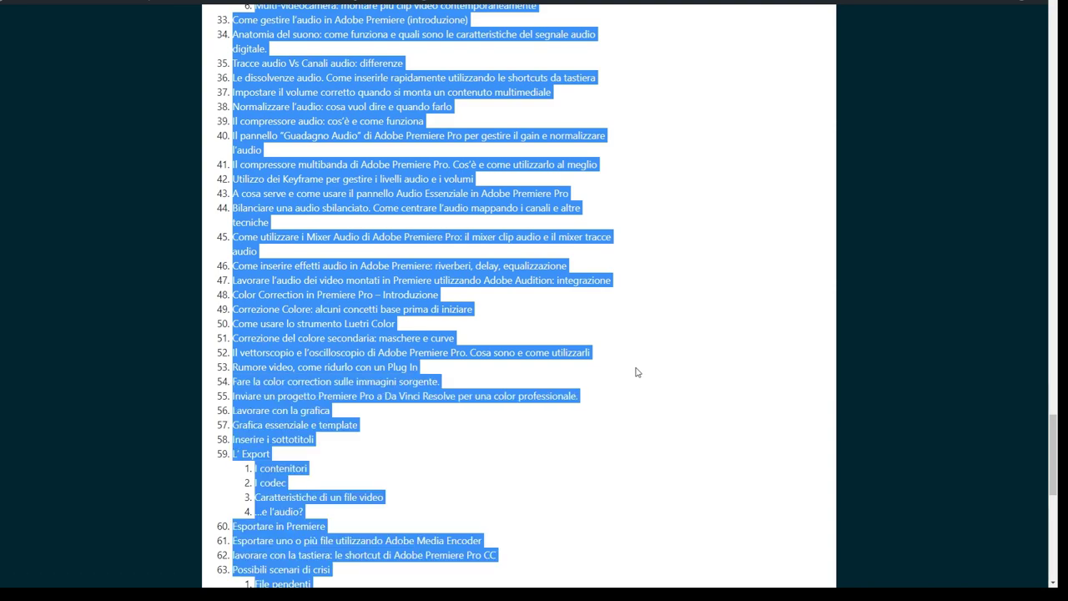
left_click(637, 373)
Return to the top and go to the Corso After Effects page from the menu
scroll(639, 334, "up", 10)
scroll(636, 317, "up", 10)
scroll(632, 296, "up", 10)
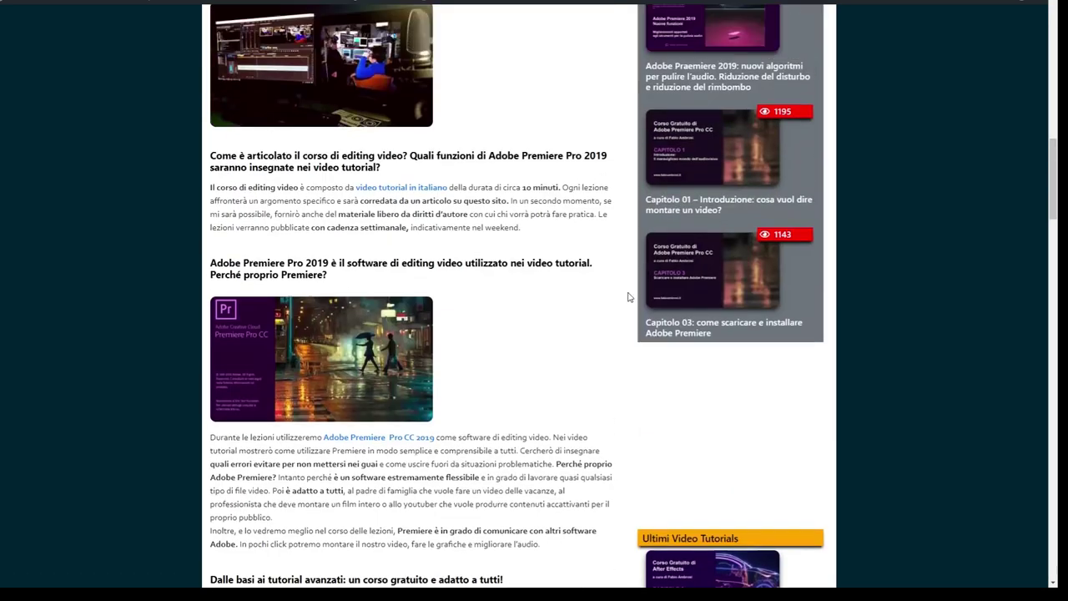
scroll(613, 267, "up", 10)
scroll(614, 267, "up", 2)
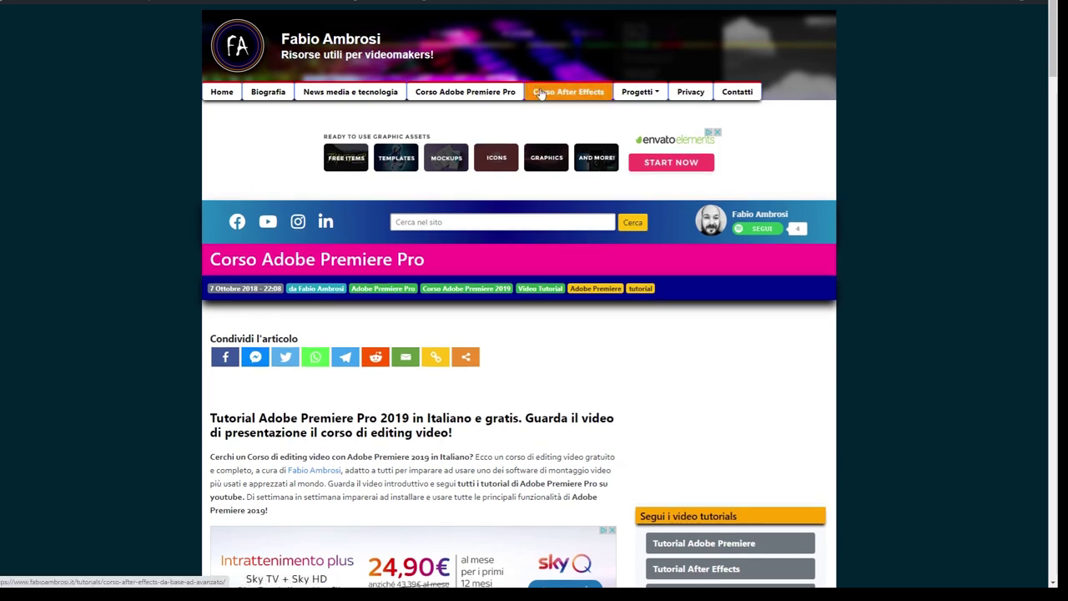
left_click(540, 93)
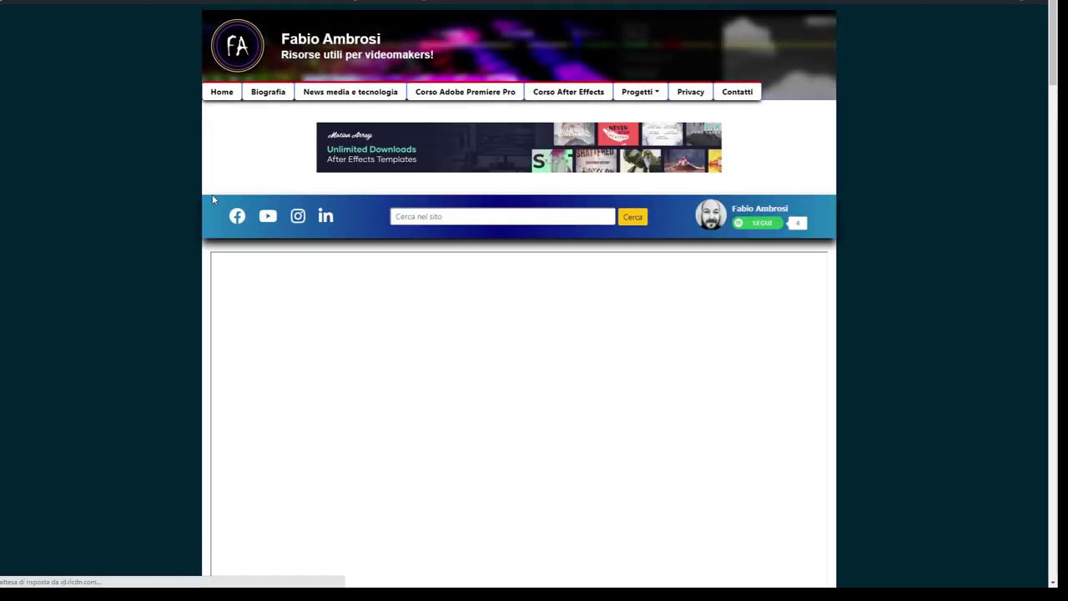
Scroll down the After Effects course page to its 25-lesson modulo Base index
scroll(187, 192, "down", 2)
scroll(187, 191, "down", 1)
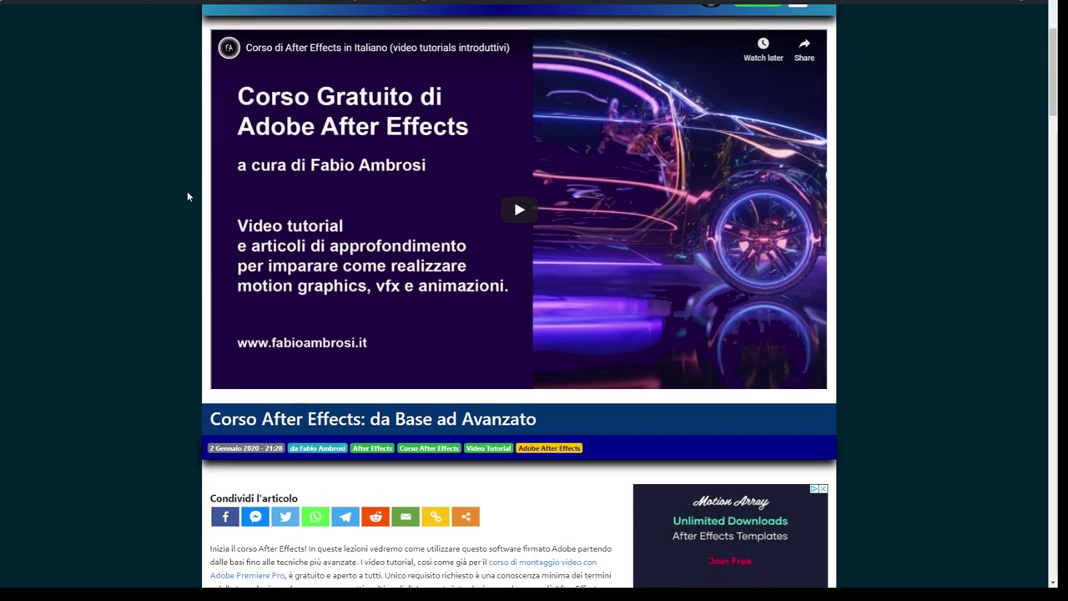
scroll(187, 191, "down", 5)
scroll(187, 191, "down", 5)
scroll(187, 191, "down", 5)
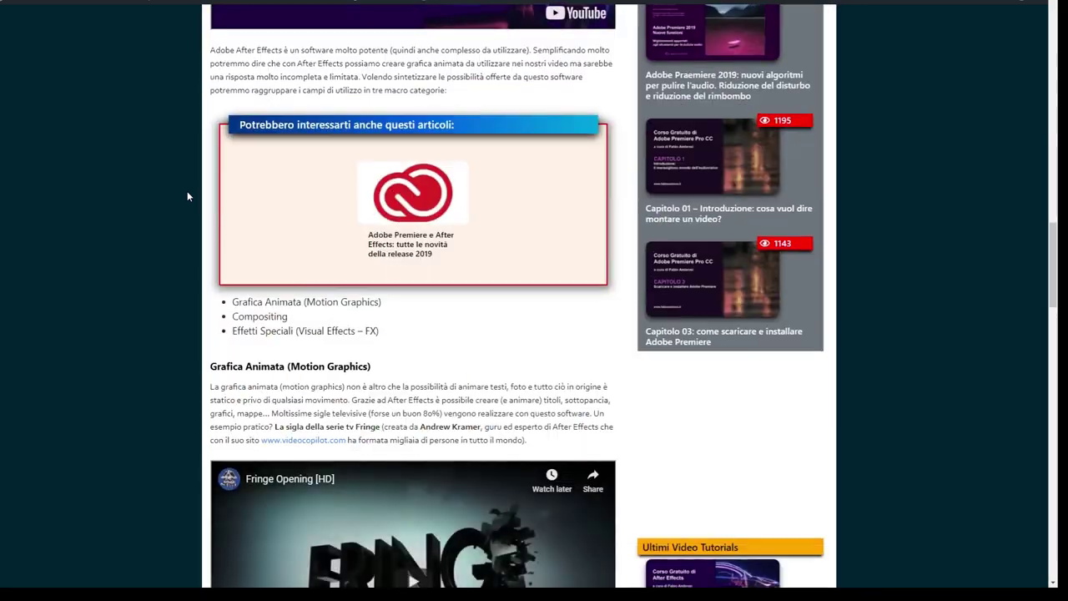
scroll(187, 191, "down", 5)
scroll(188, 192, "down", 5)
scroll(188, 192, "down", 5)
scroll(187, 192, "down", 5)
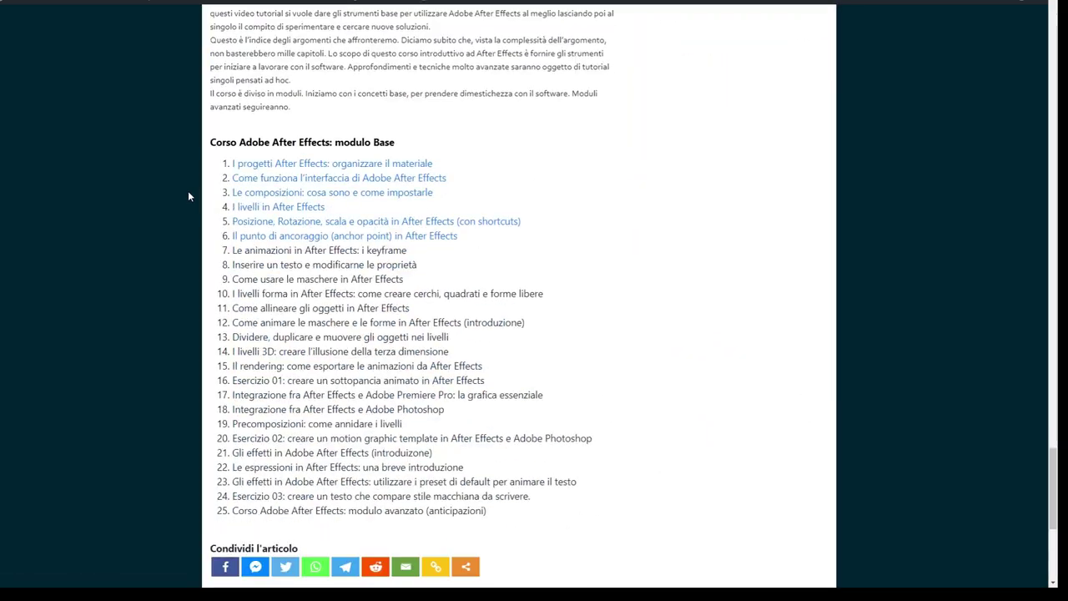